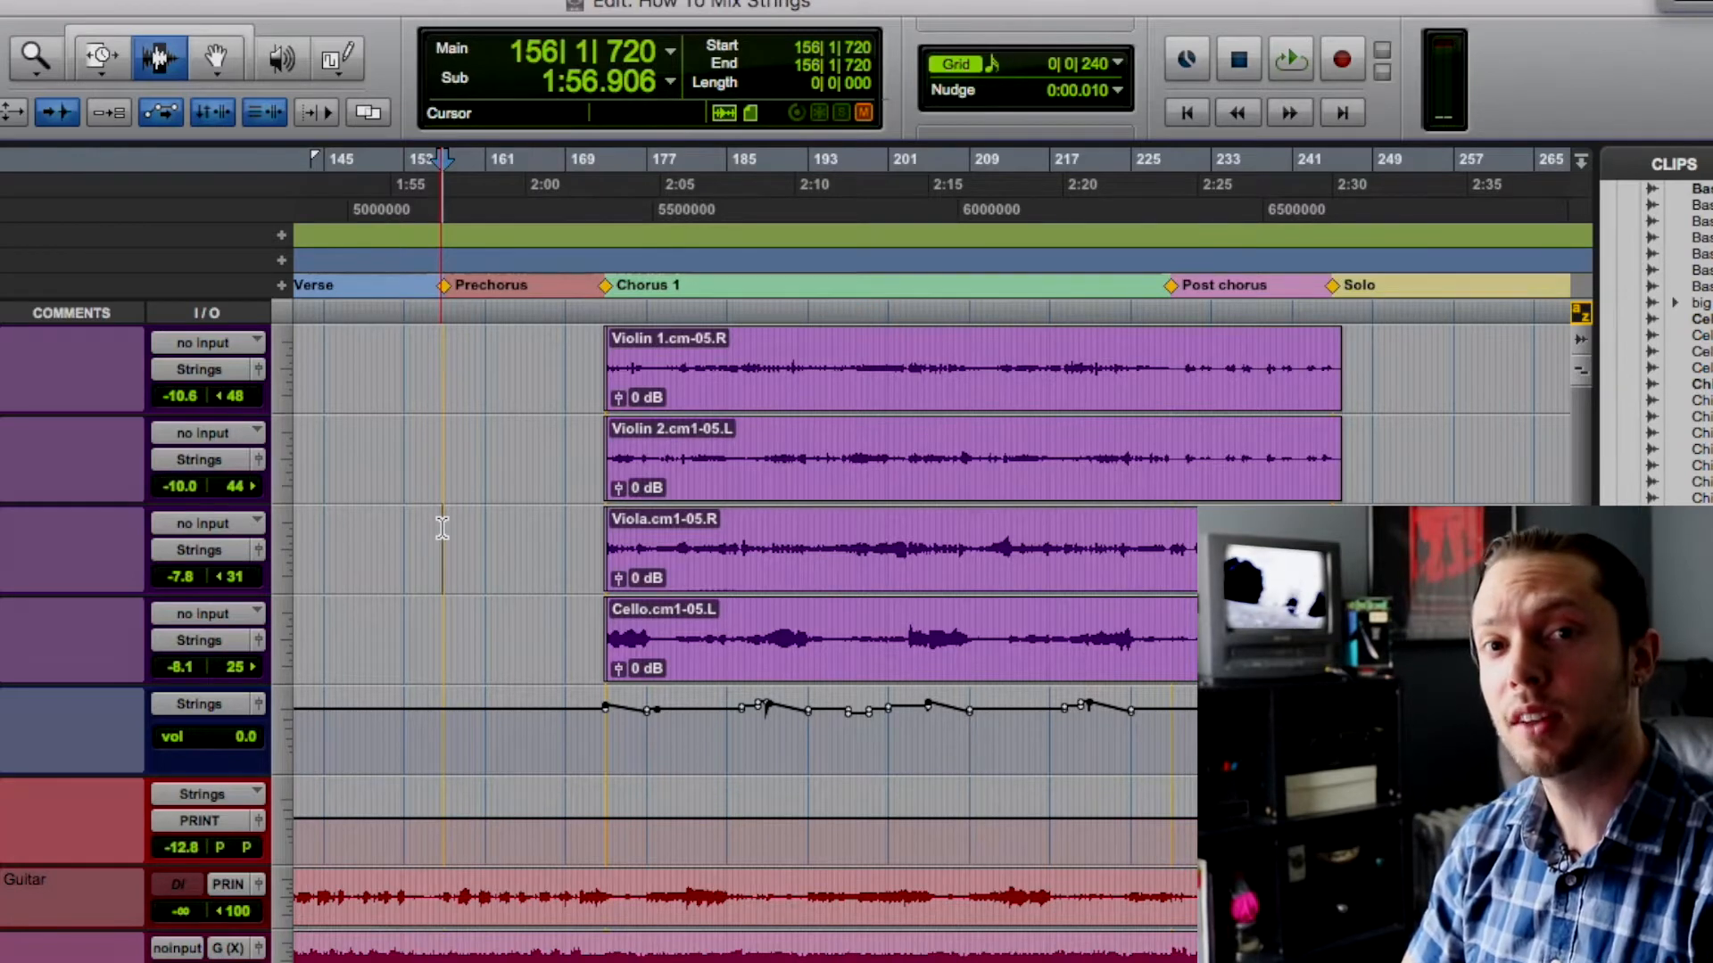
Step: Play the song from bar 156 through Chorus 1 and the Post chorus, following the string clips, and stop at the Solo
key("space")
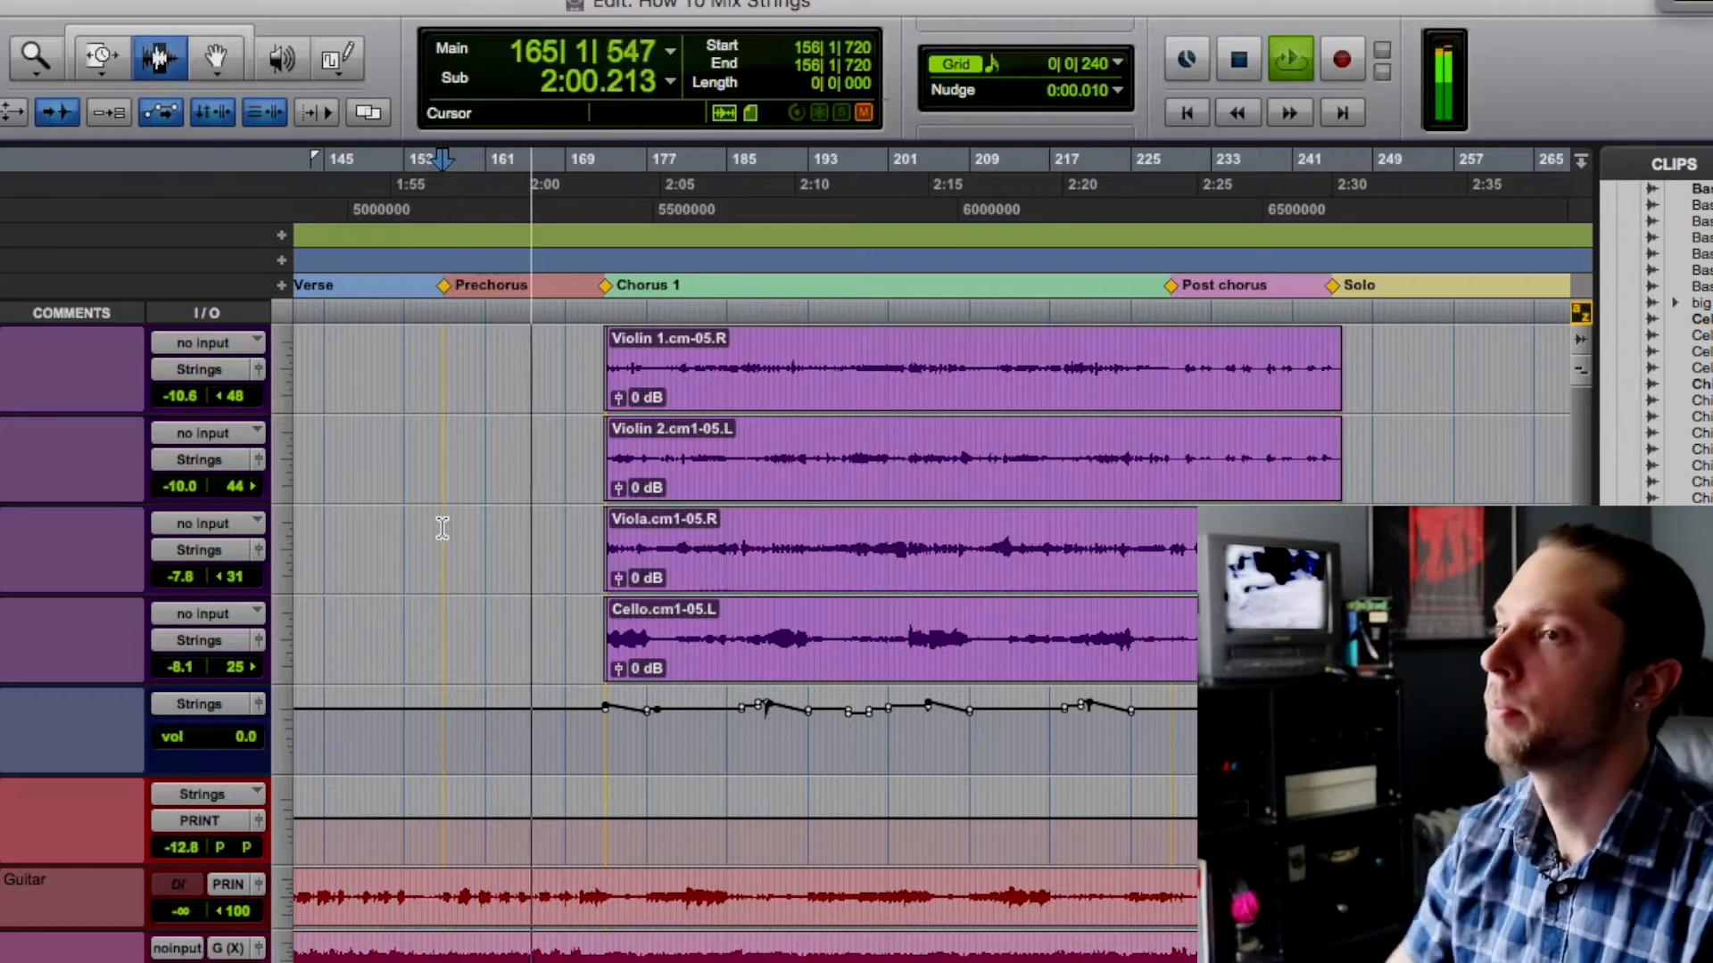
key("t")
scroll(527, 468, "right", 9)
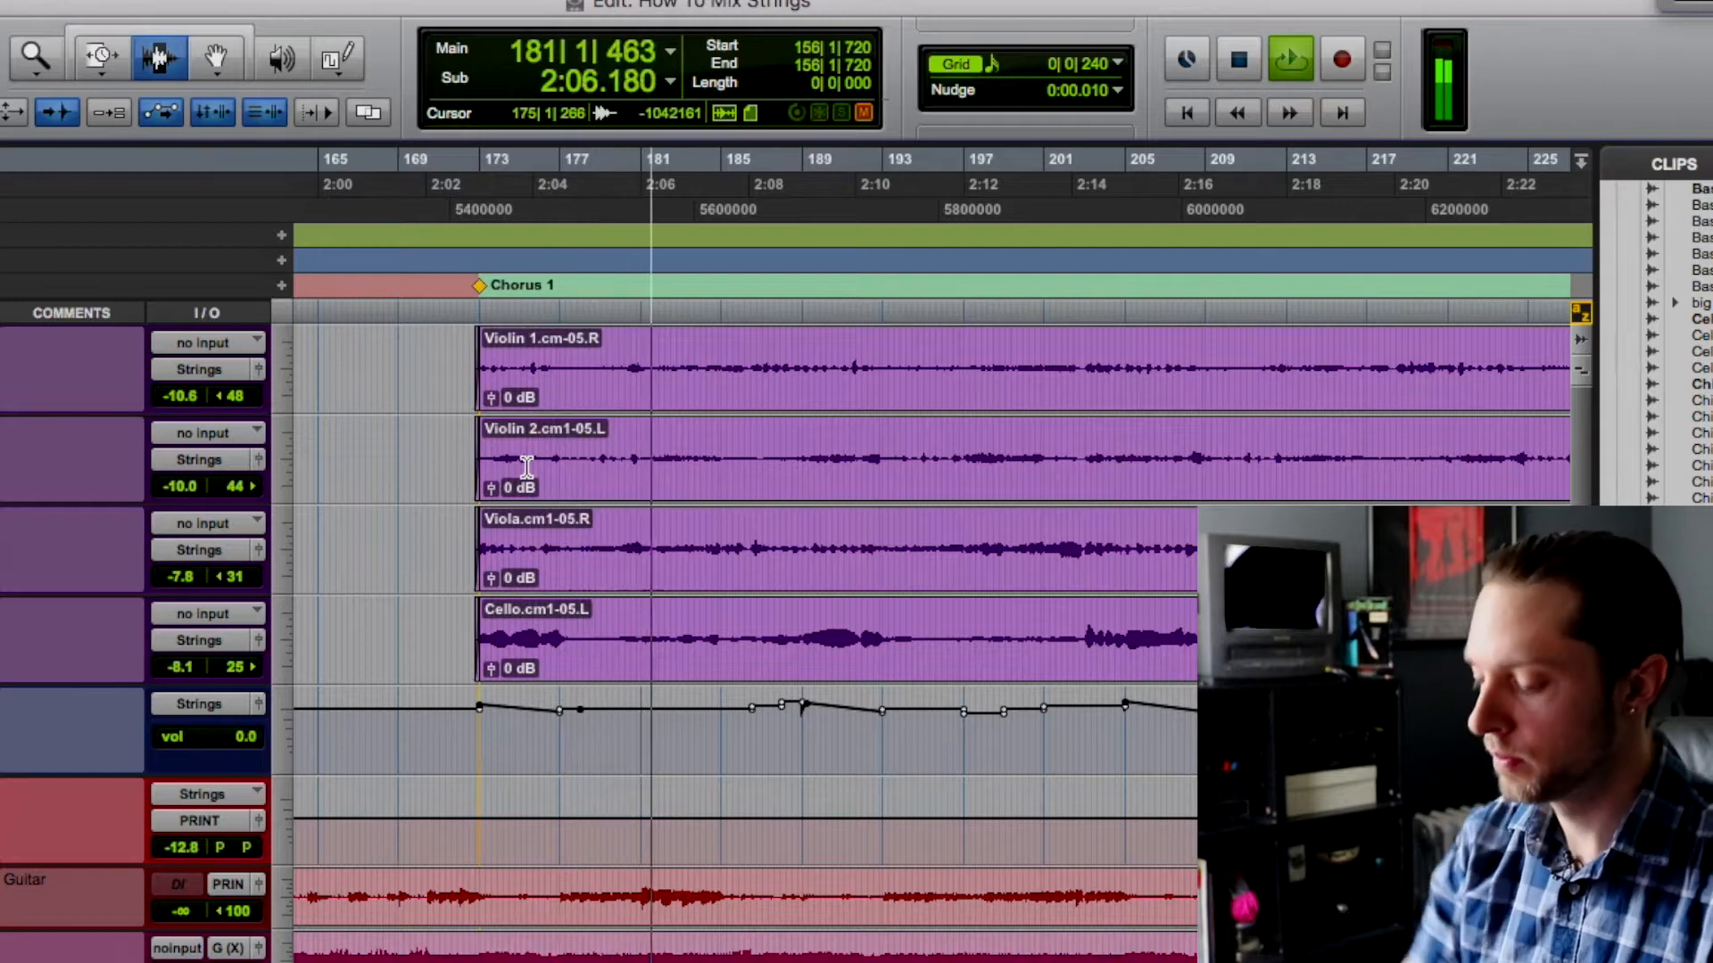
key("super+equal")
key("super+equal")
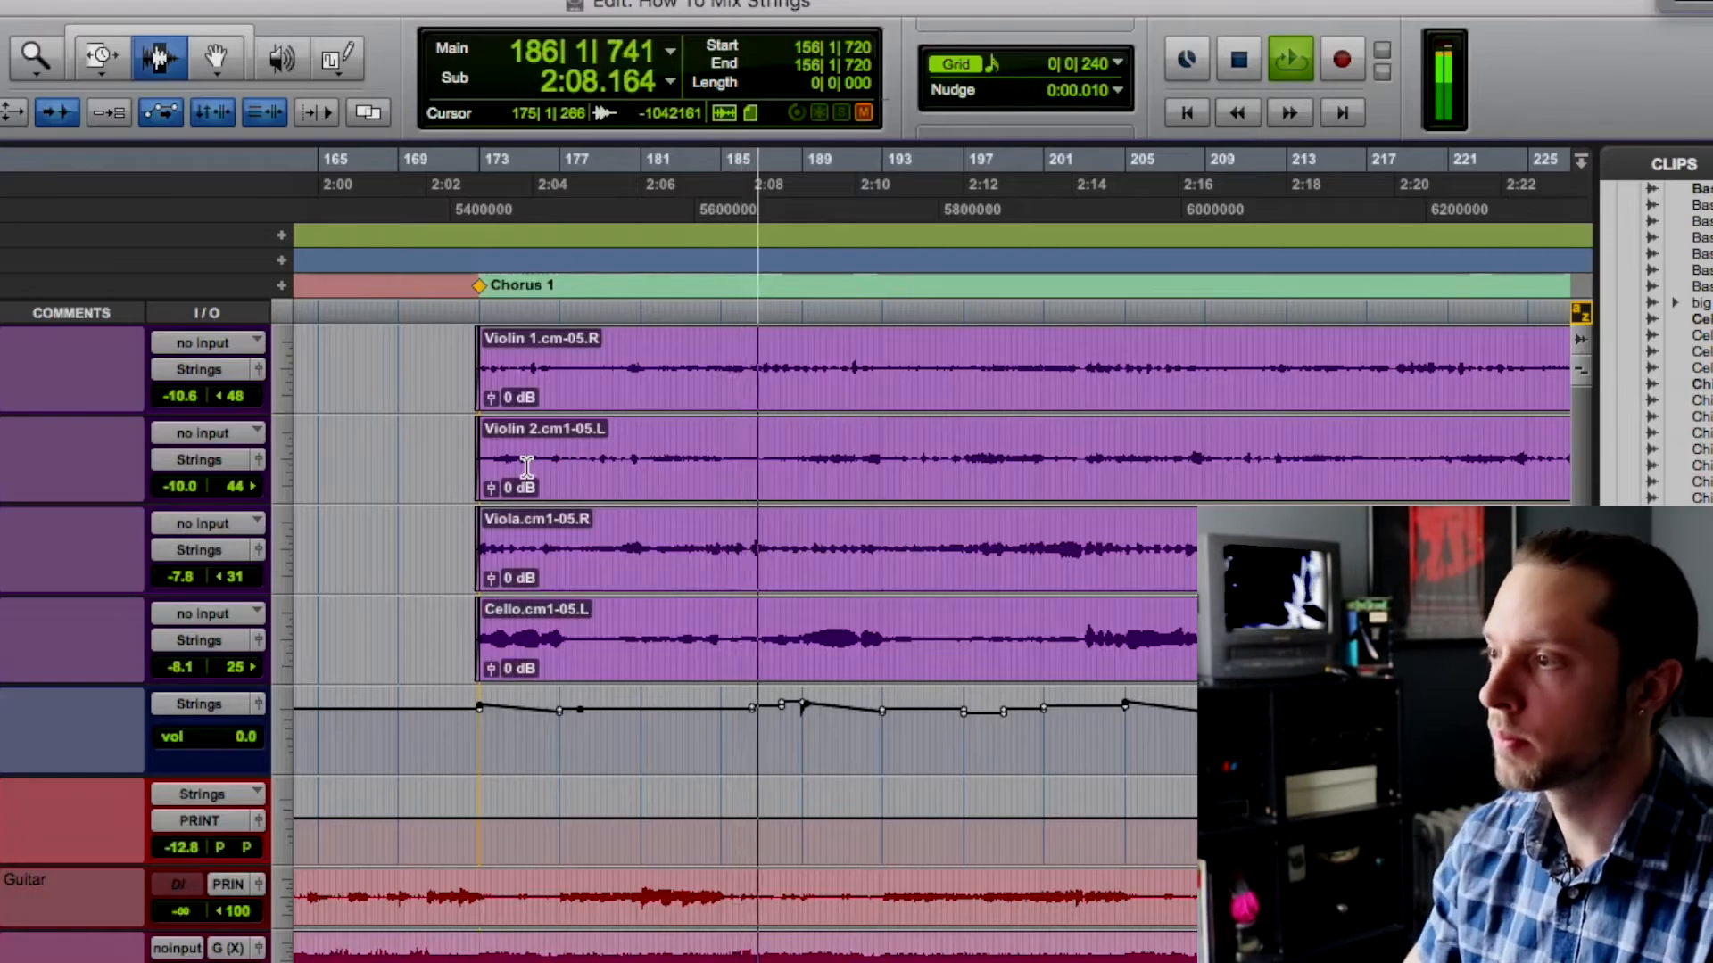
key("r")
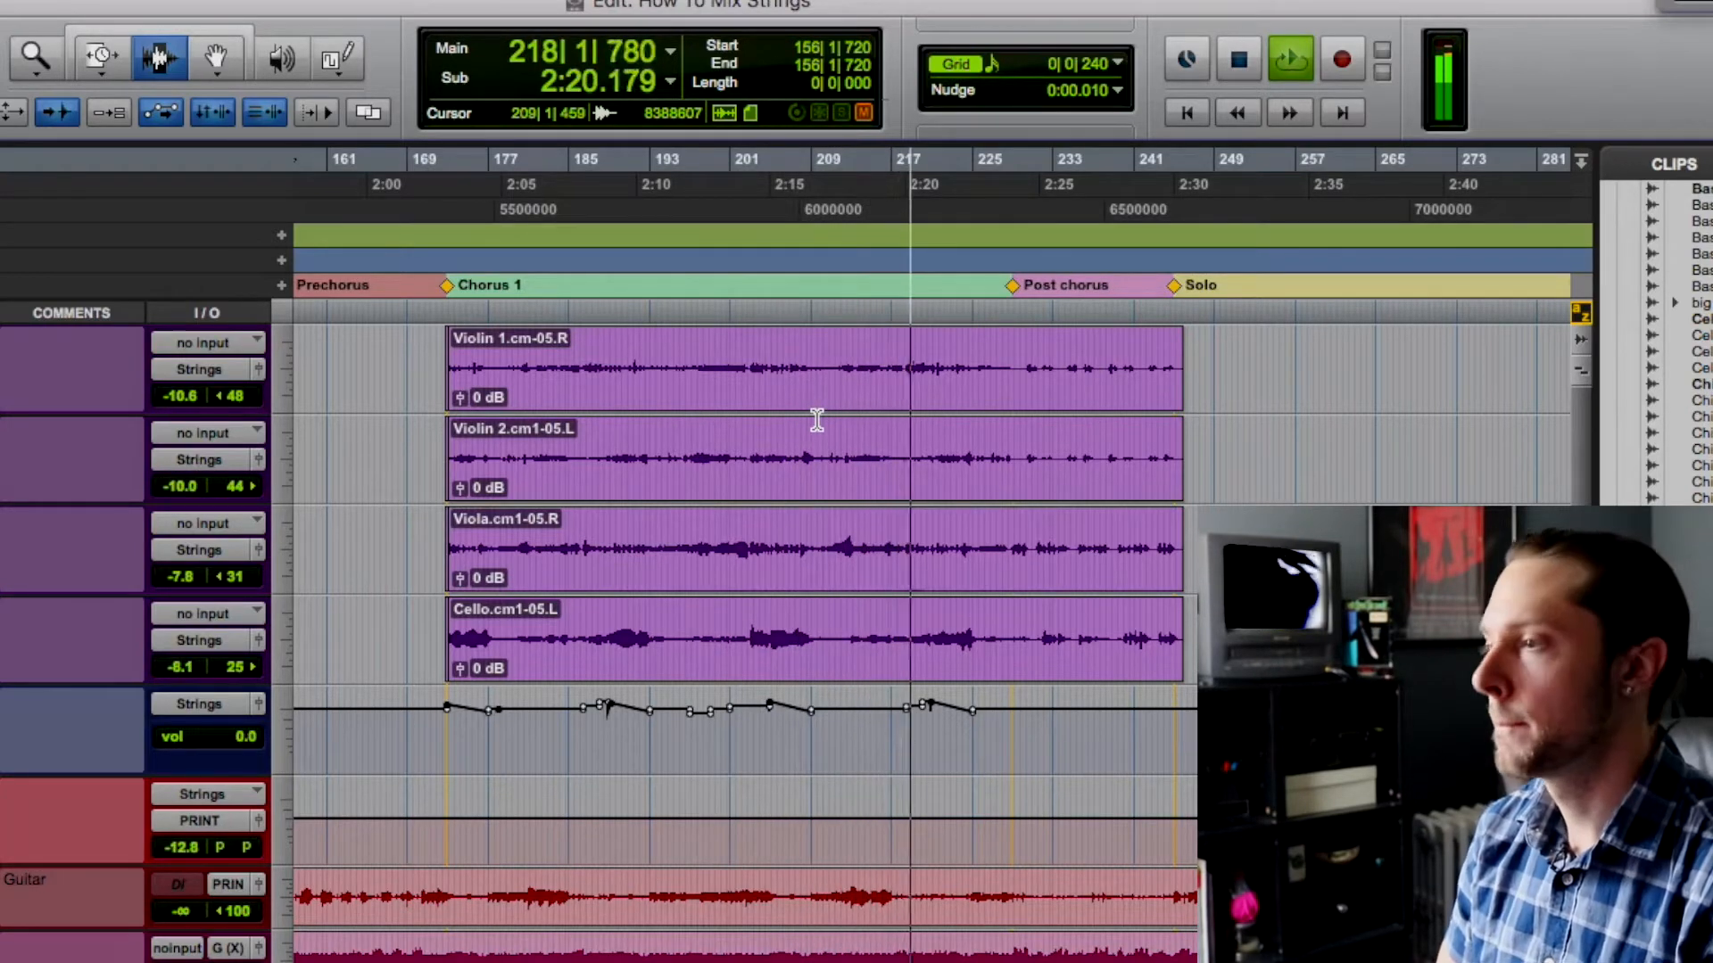
scroll(821, 410, "left", 10)
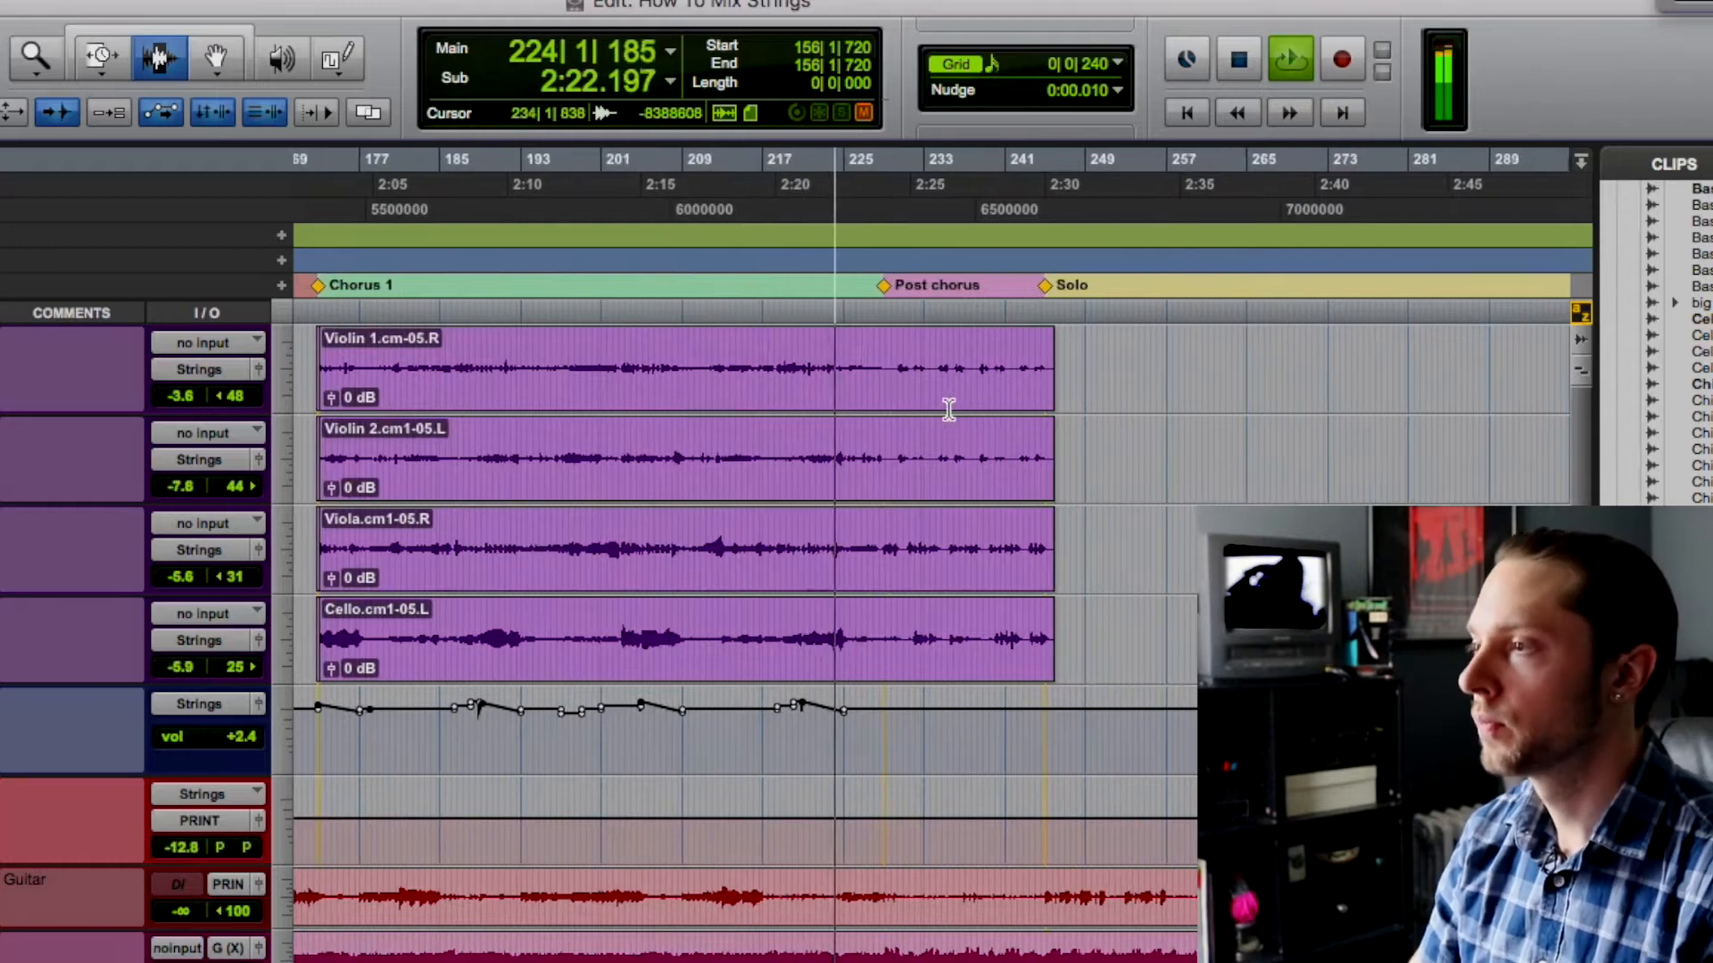
scroll(827, 401, "right", 10)
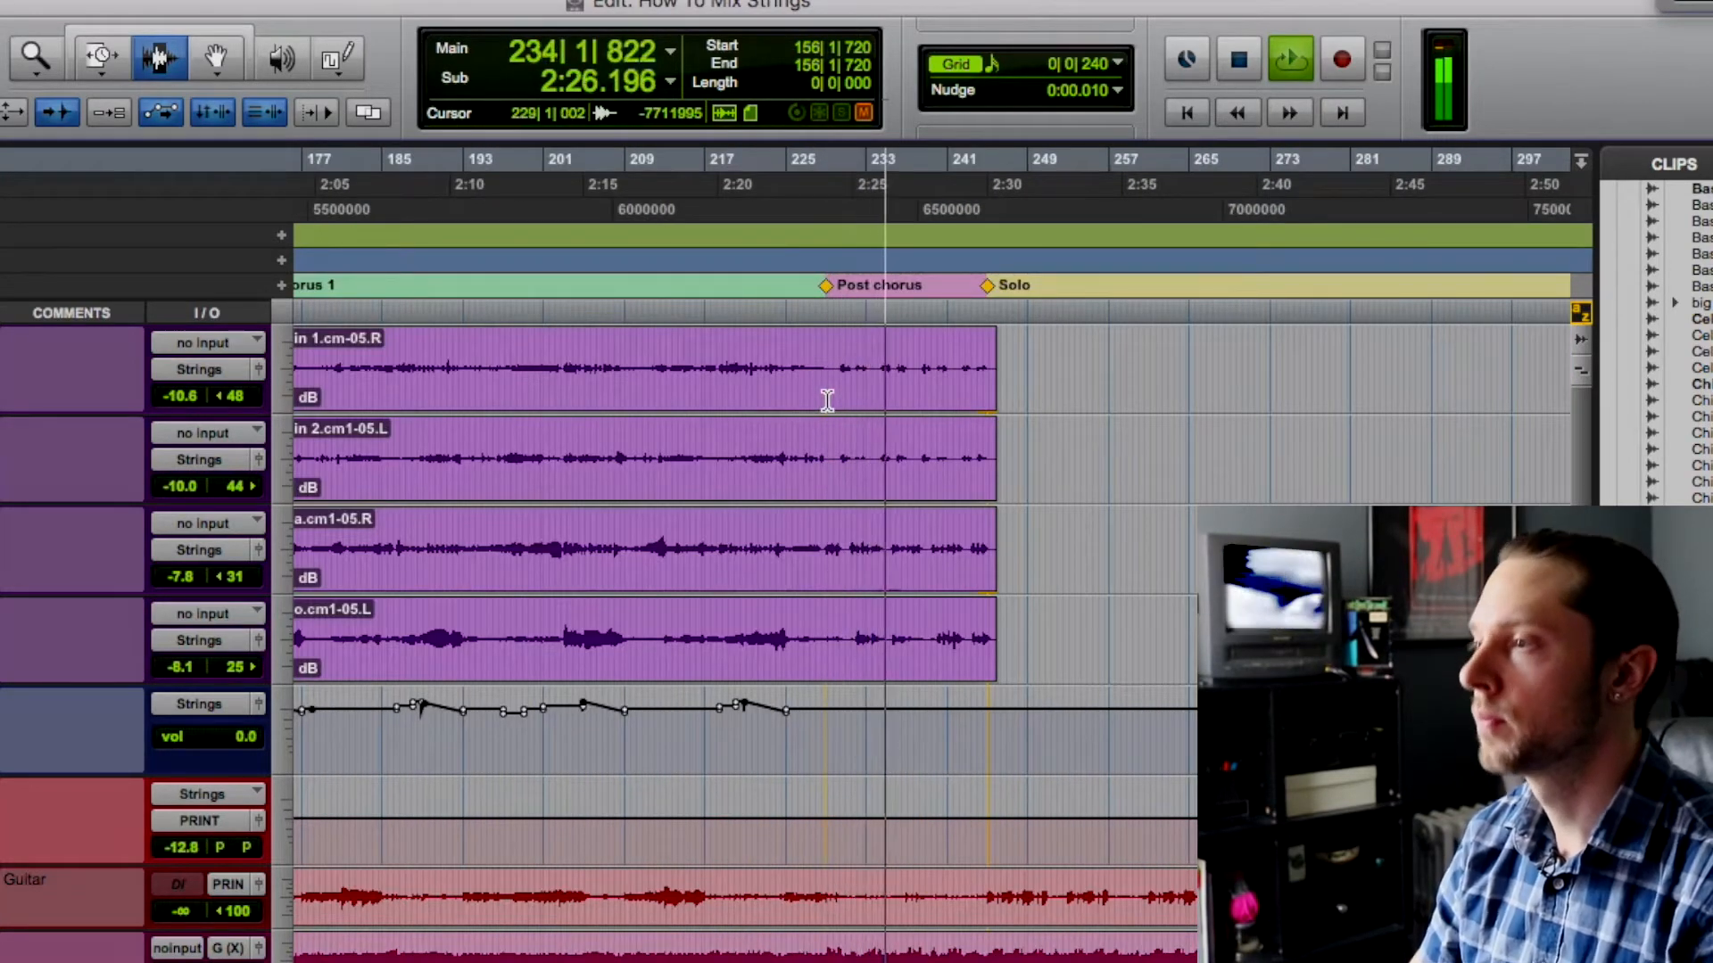
scroll(827, 401, "right", 2)
key("r")
key("t")
scroll(827, 400, "right", 10)
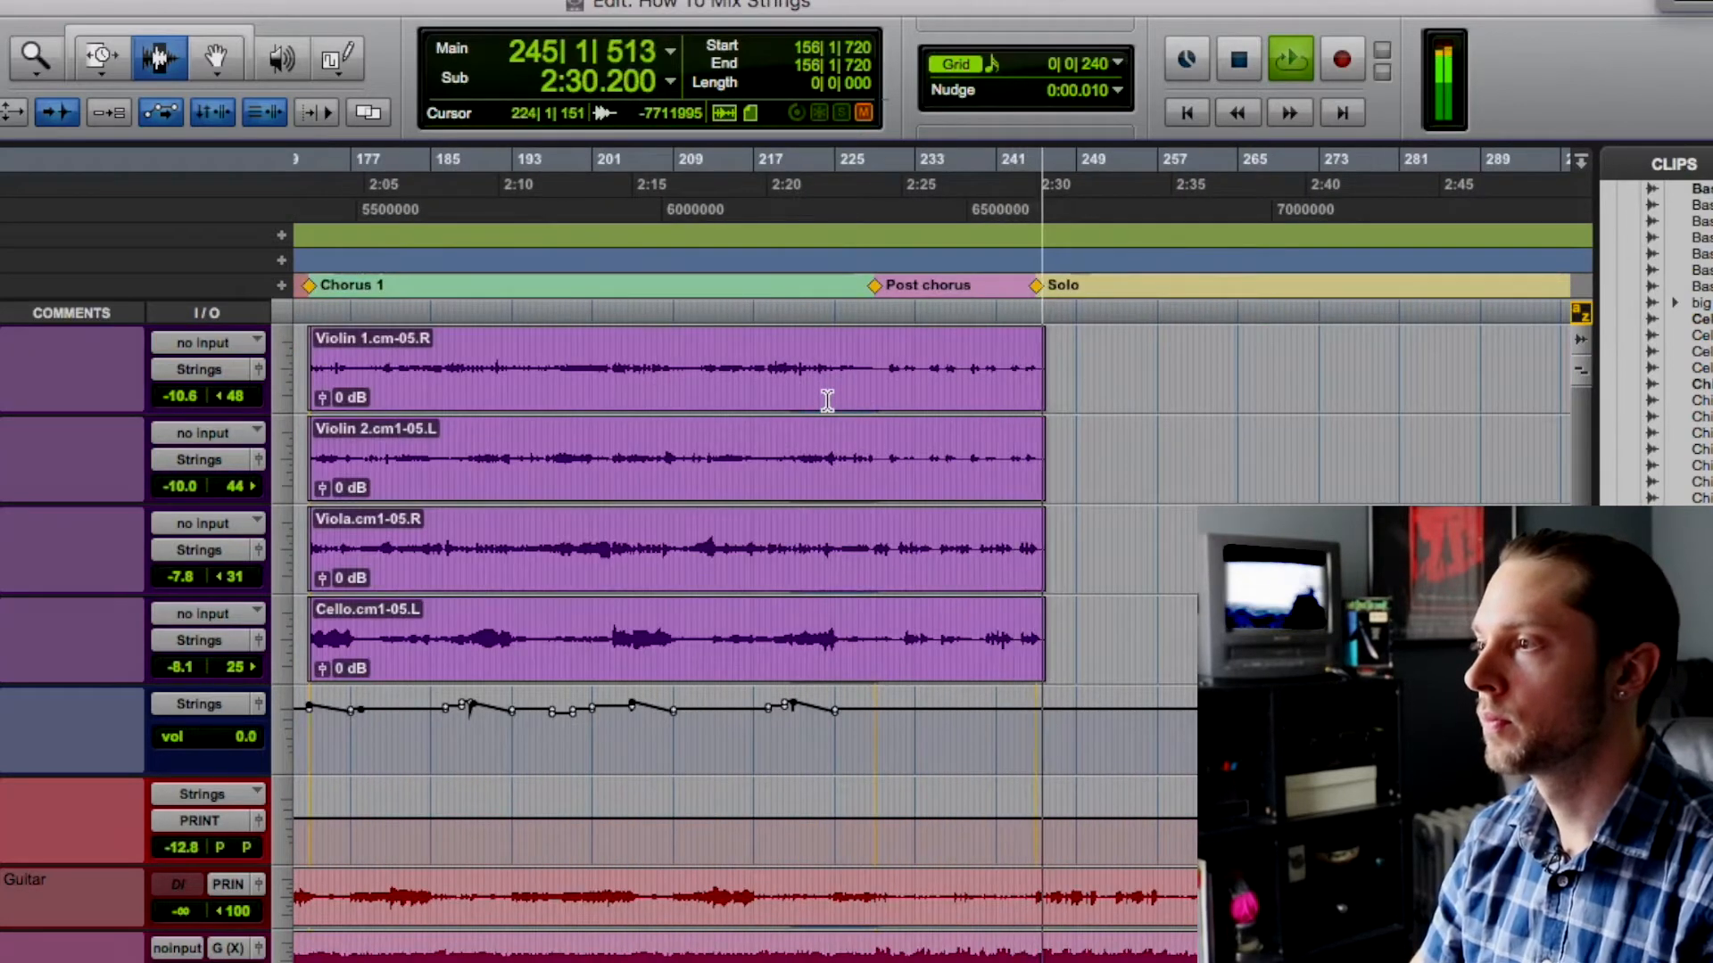
key("space")
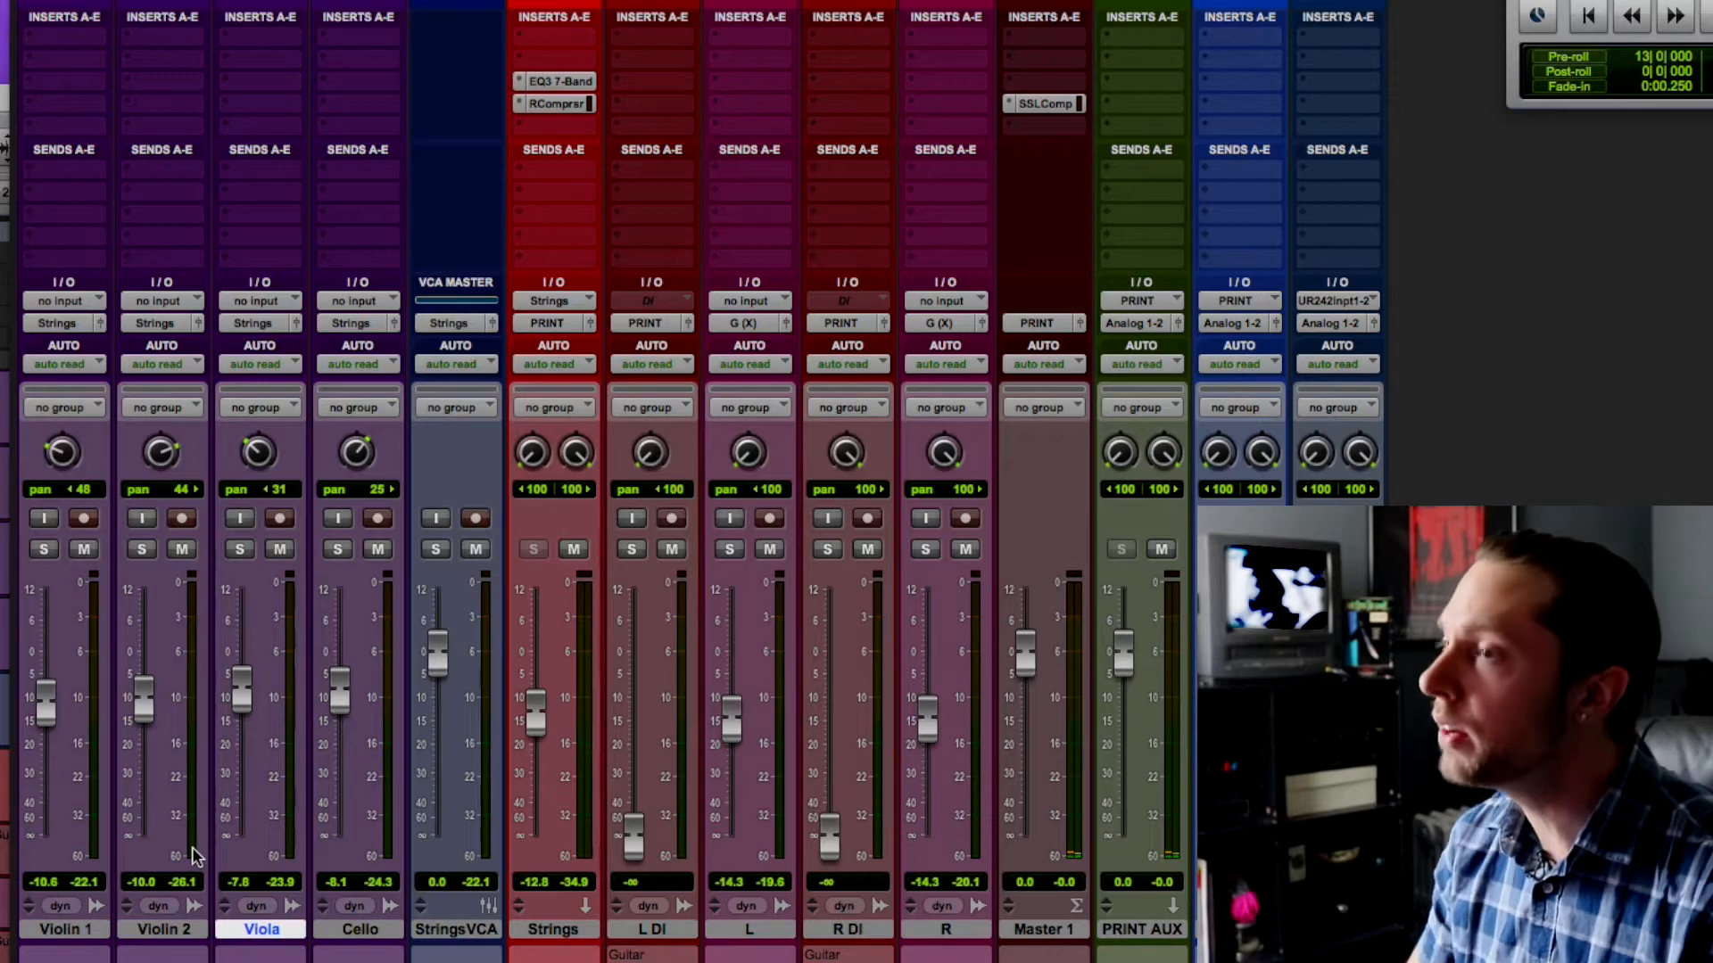
Step: Select the Violin 1, Violin 2, Cello and Strings channels one after another in the mixer
left_click(73, 932)
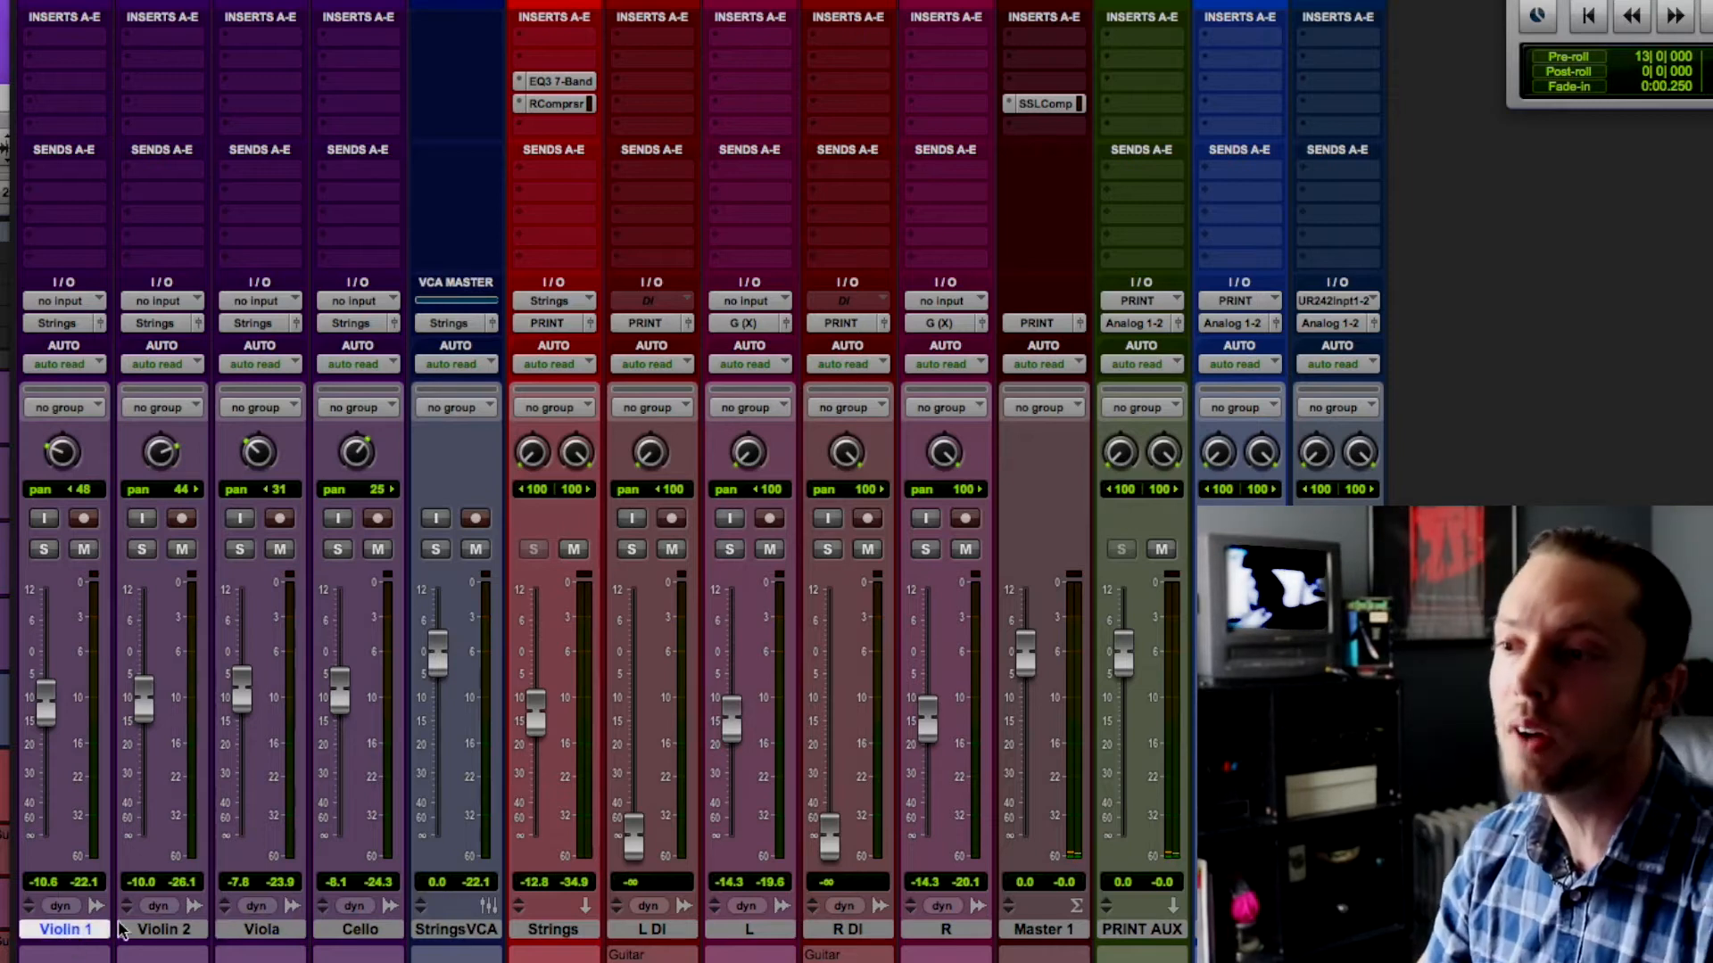
left_click(163, 933)
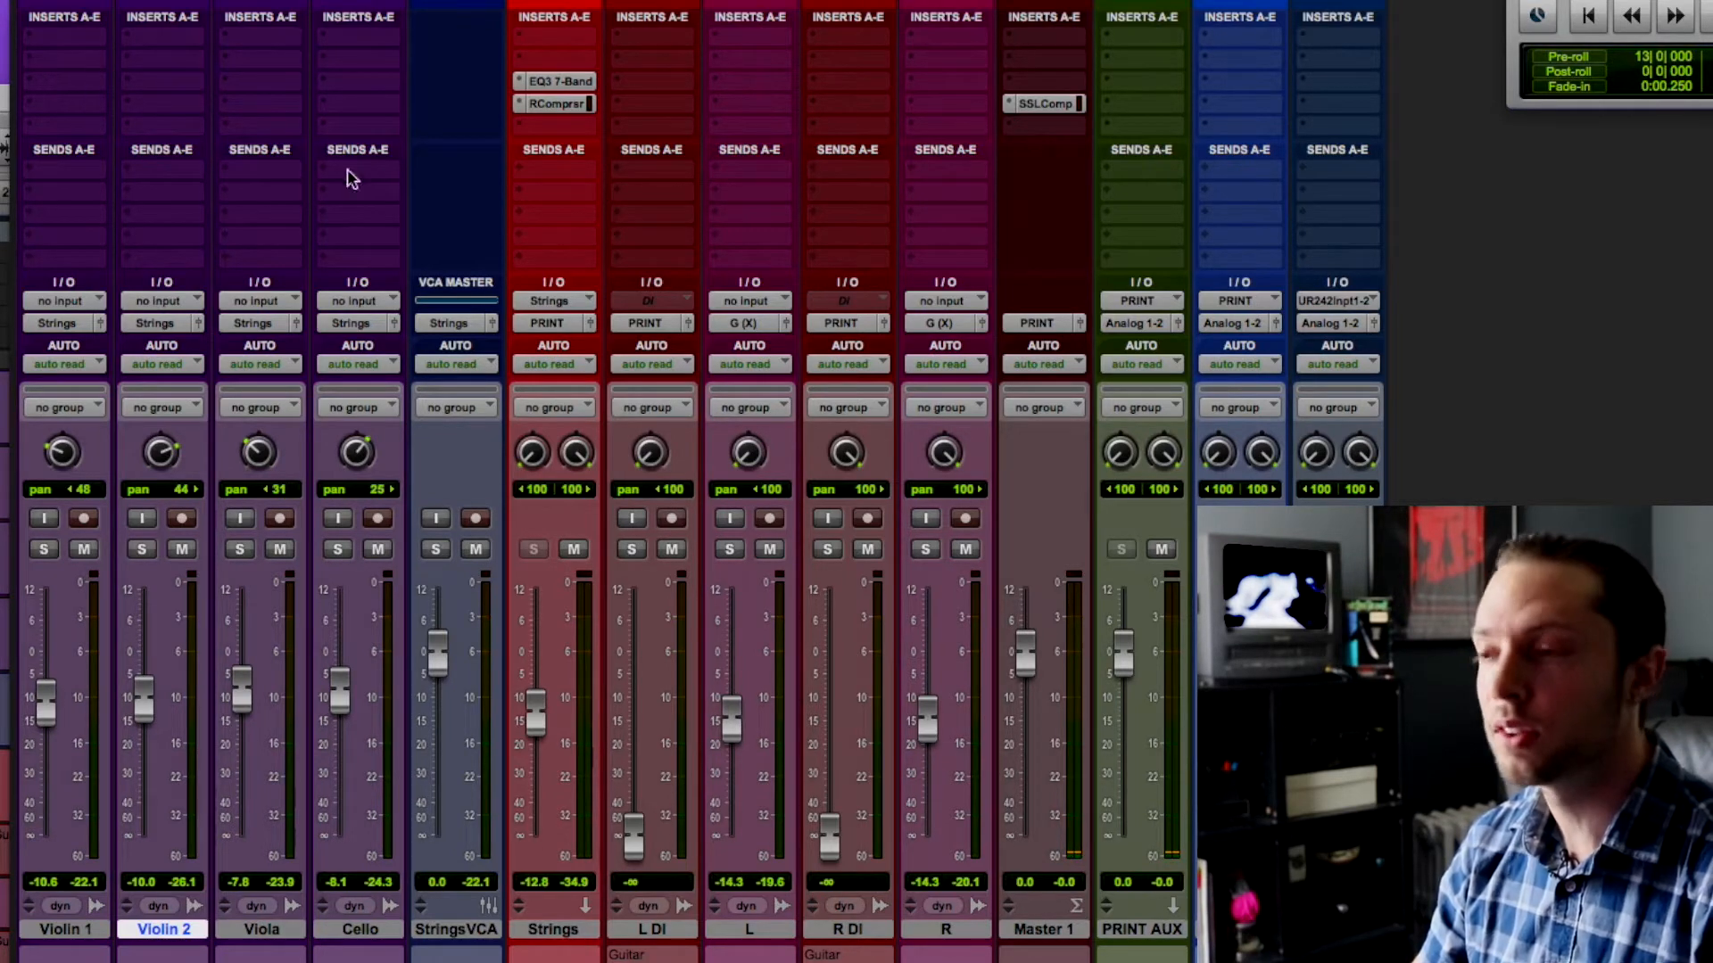
left_click(337, 932)
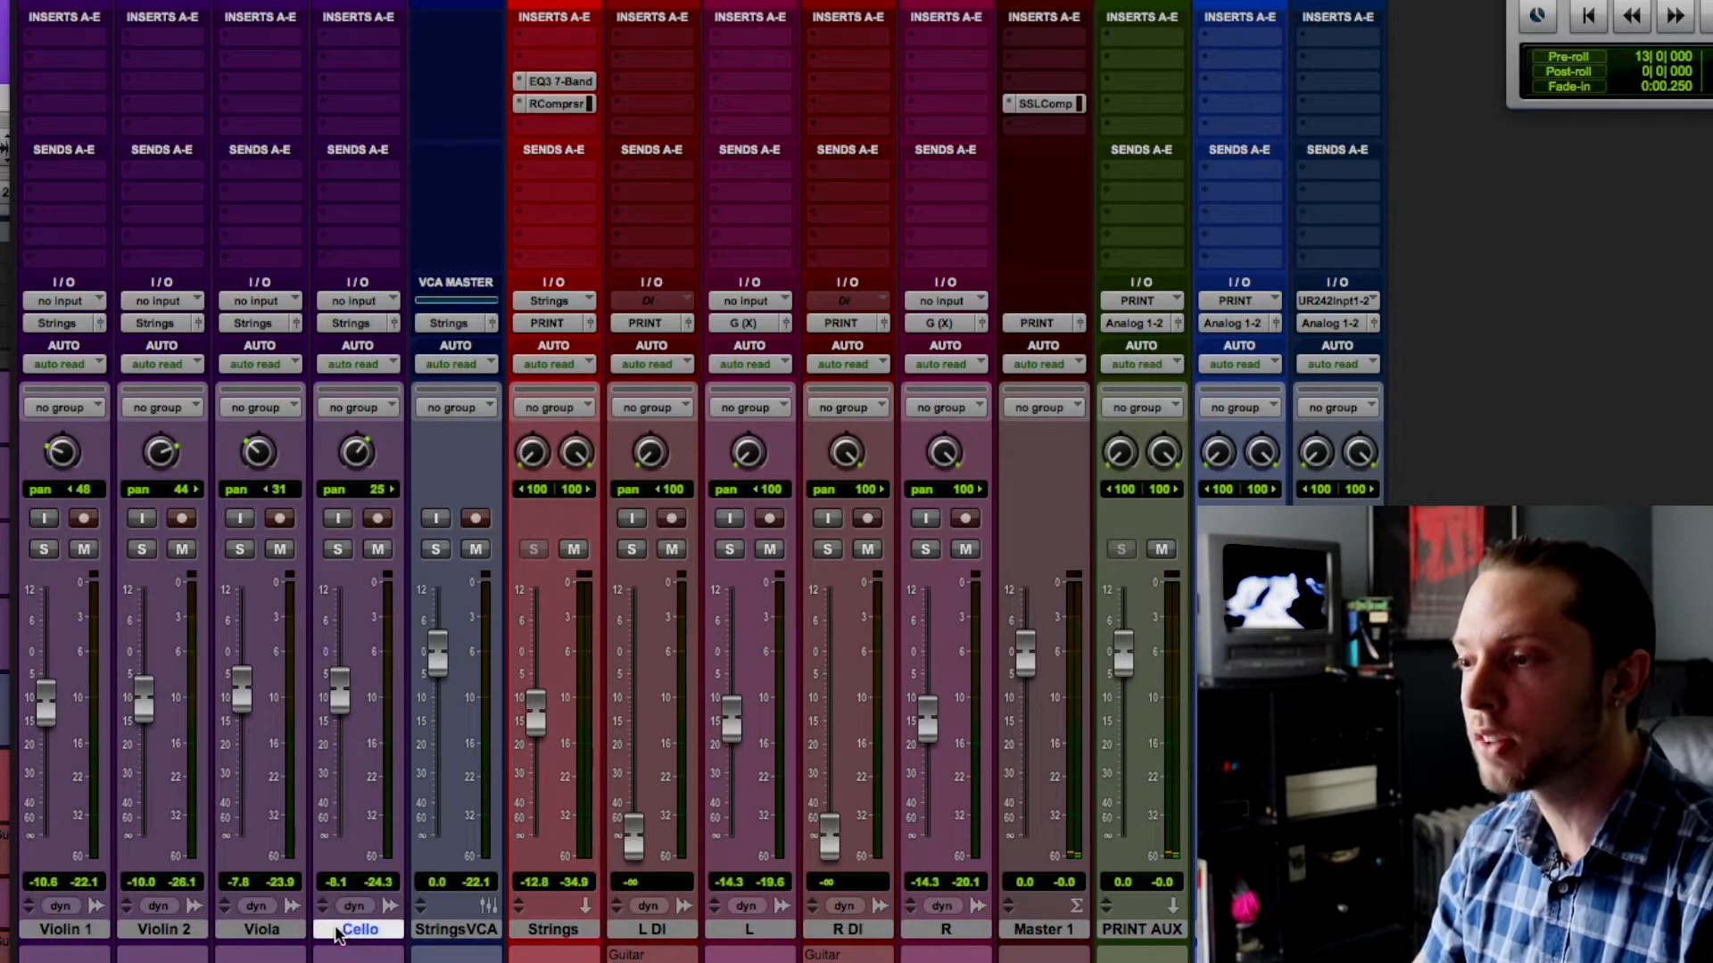
left_click(556, 932)
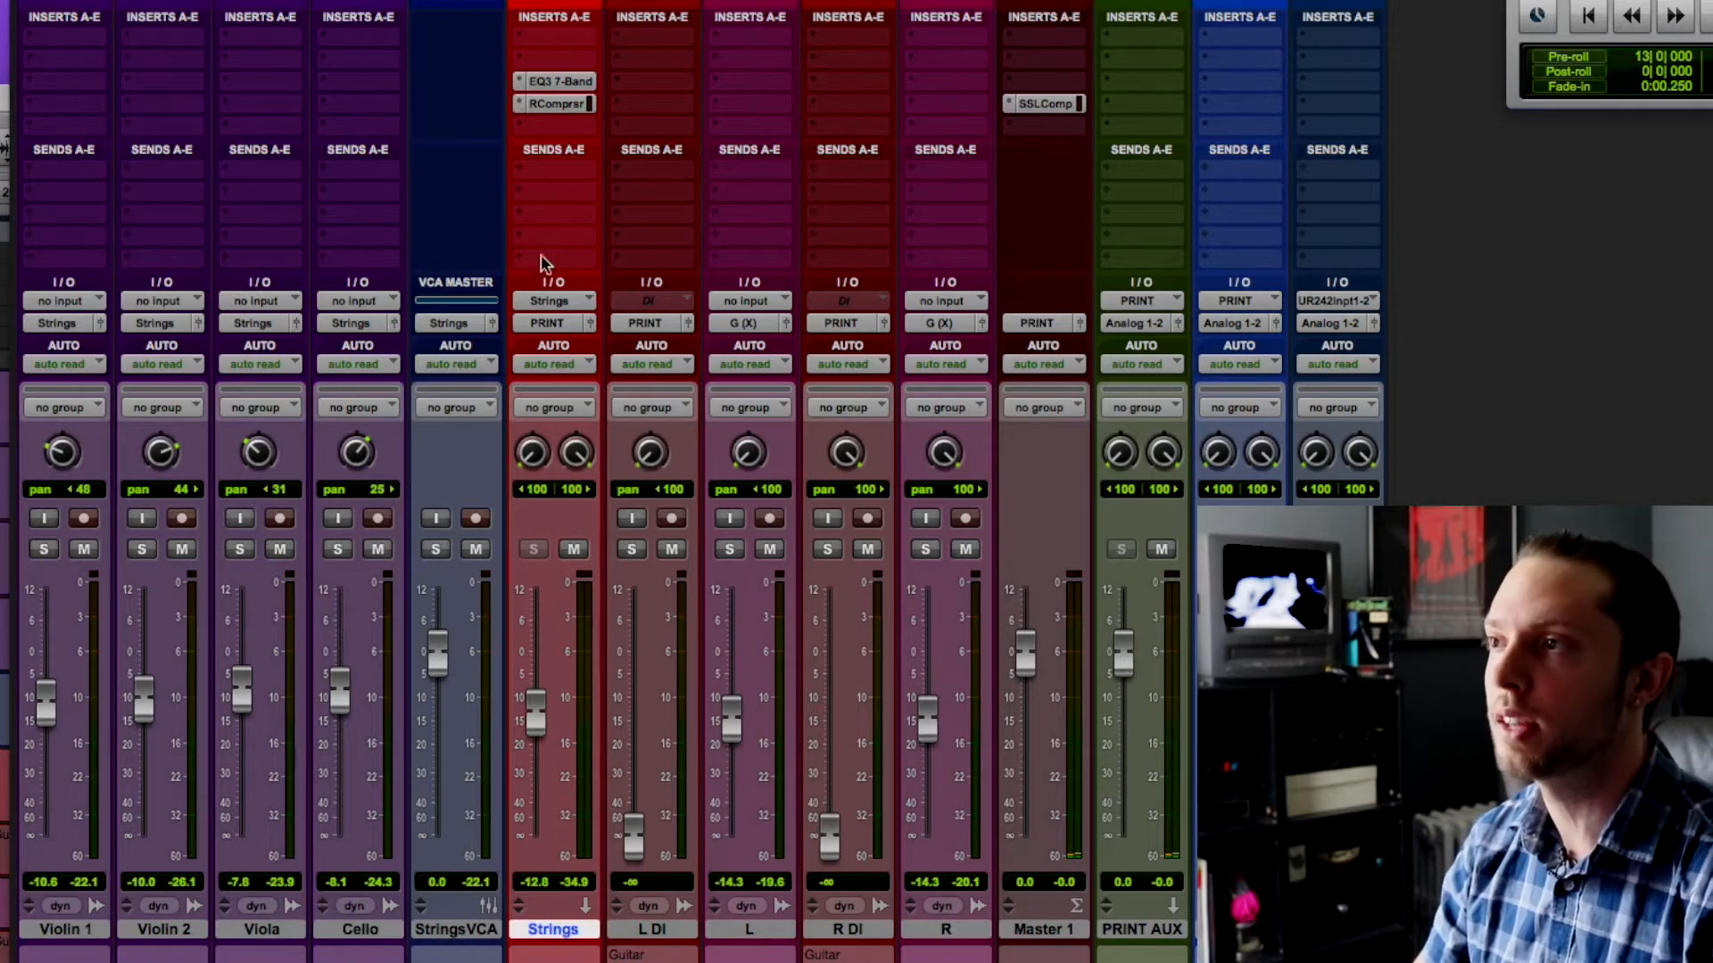
Step: Open the EQ3 7-Band on the Strings channel, examine its filter and band settings, and close it
left_click(553, 81)
left_click_drag(587, 163, 574, 10)
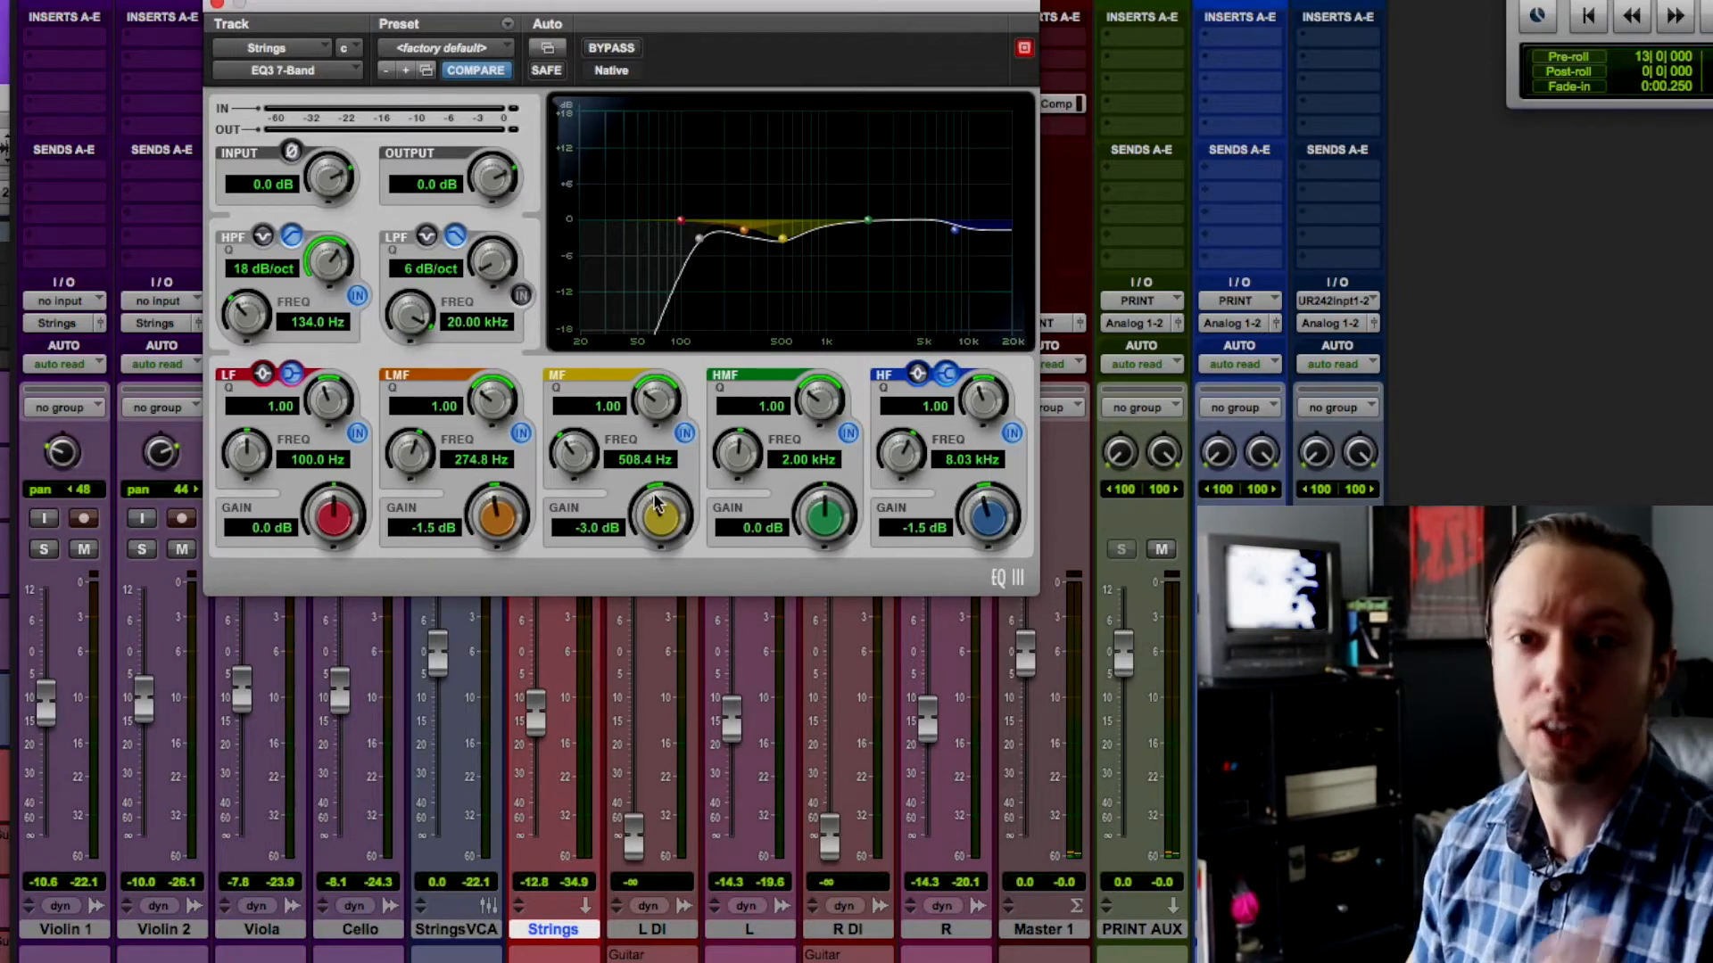
key("super+w")
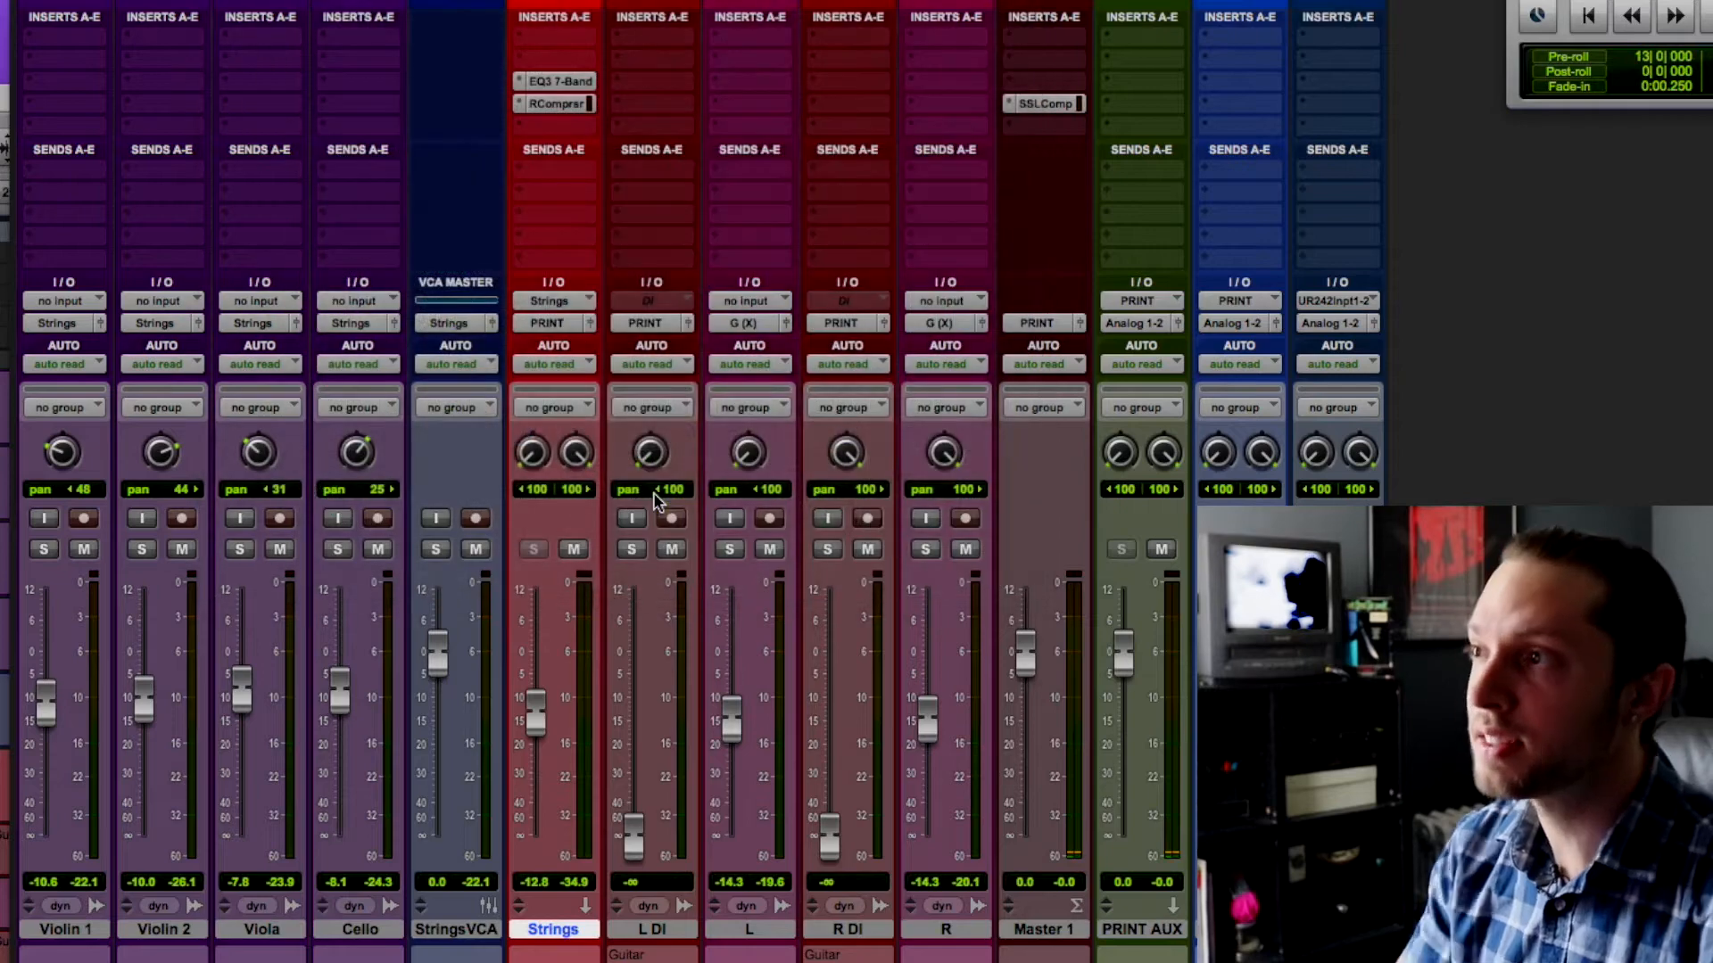
Step: Open RCompressor on the Strings channel and play the soloed strings with both the EQ and the compressor bypassed
left_click(575, 106)
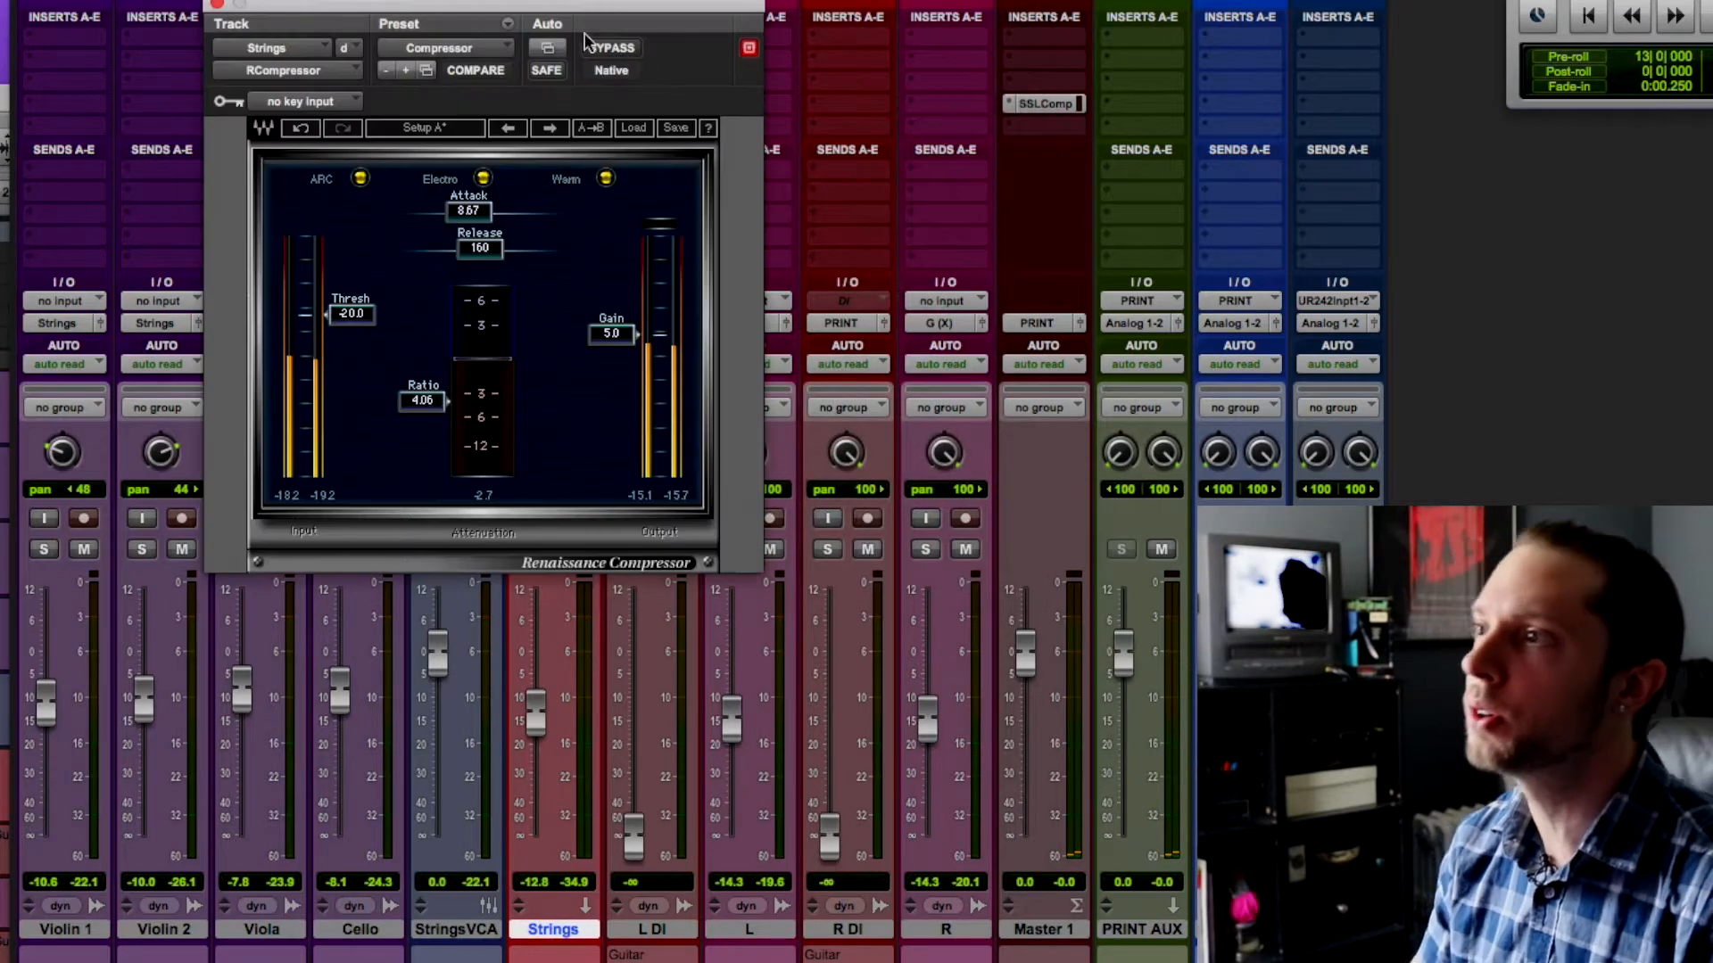
left_click_drag(562, 9, 711, 18)
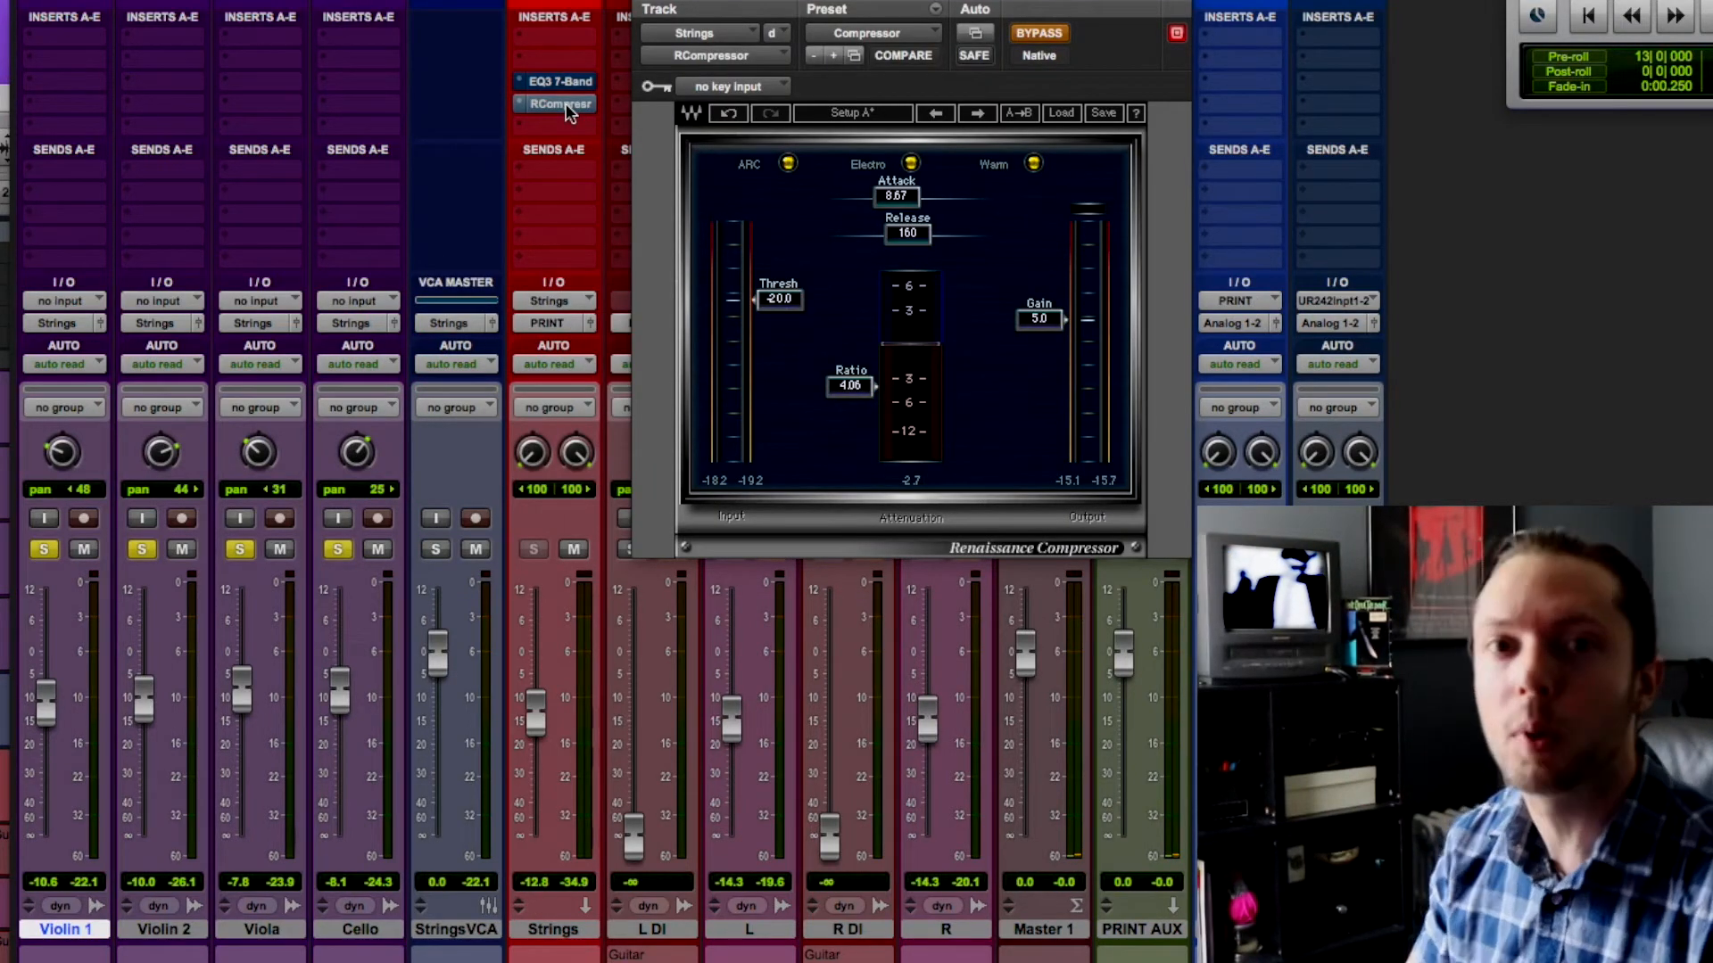
key("space")
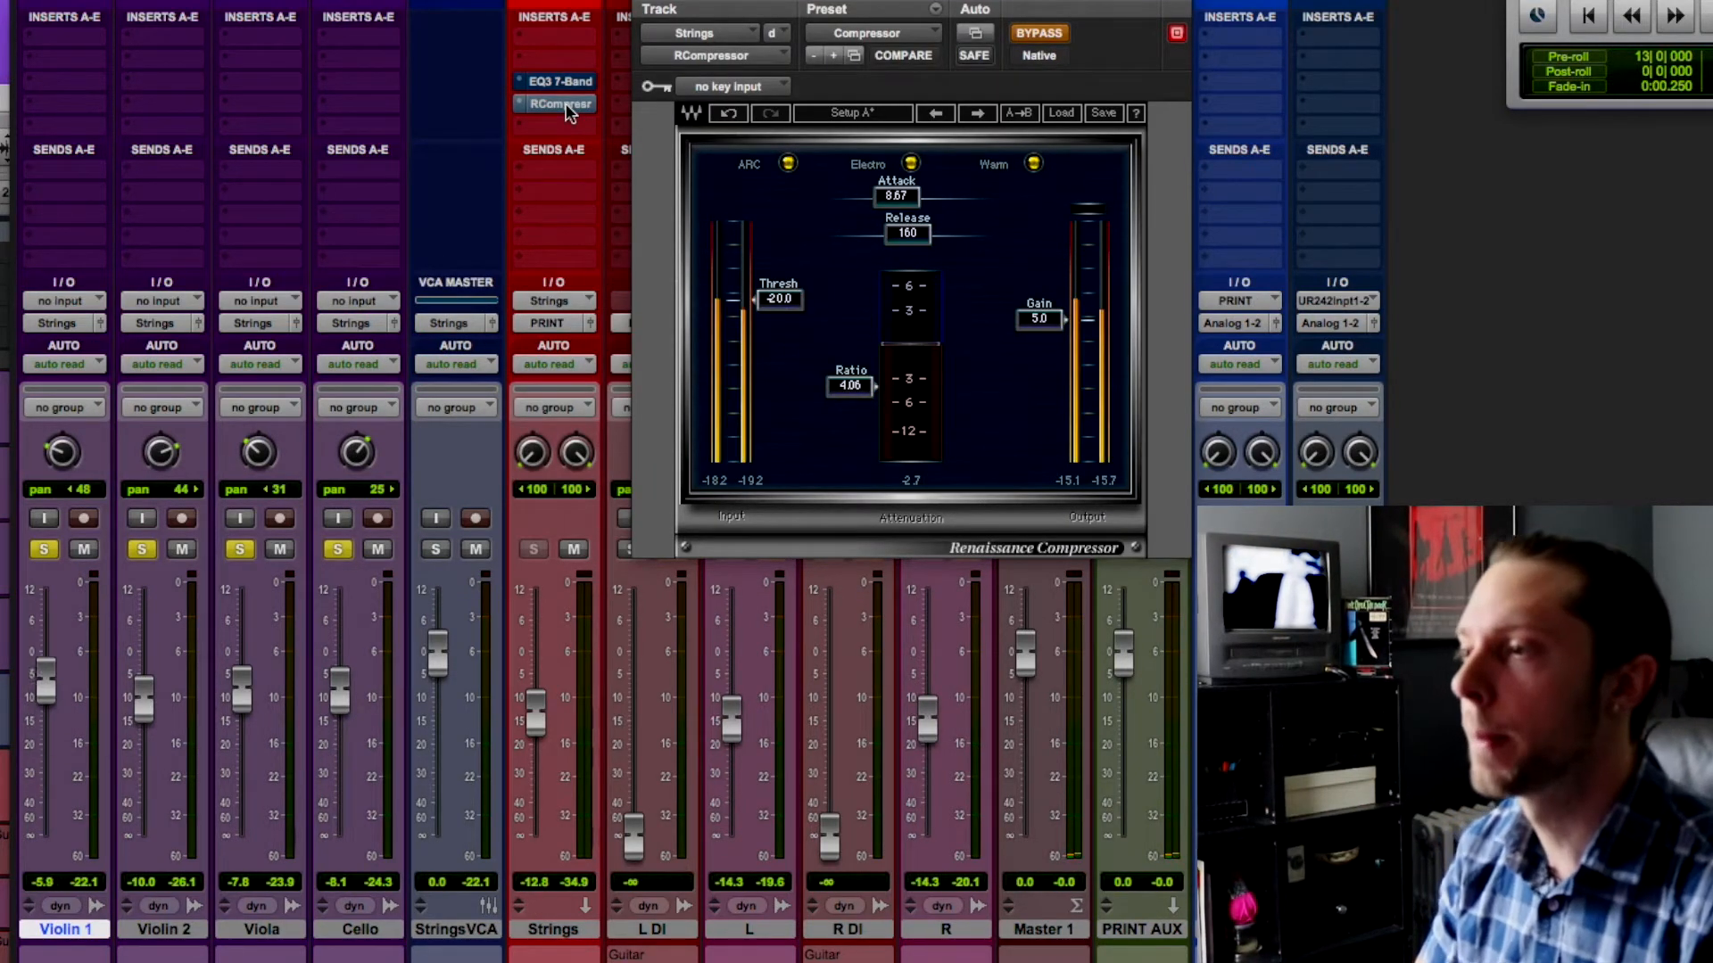
left_click_drag(688, 5, 628, 8)
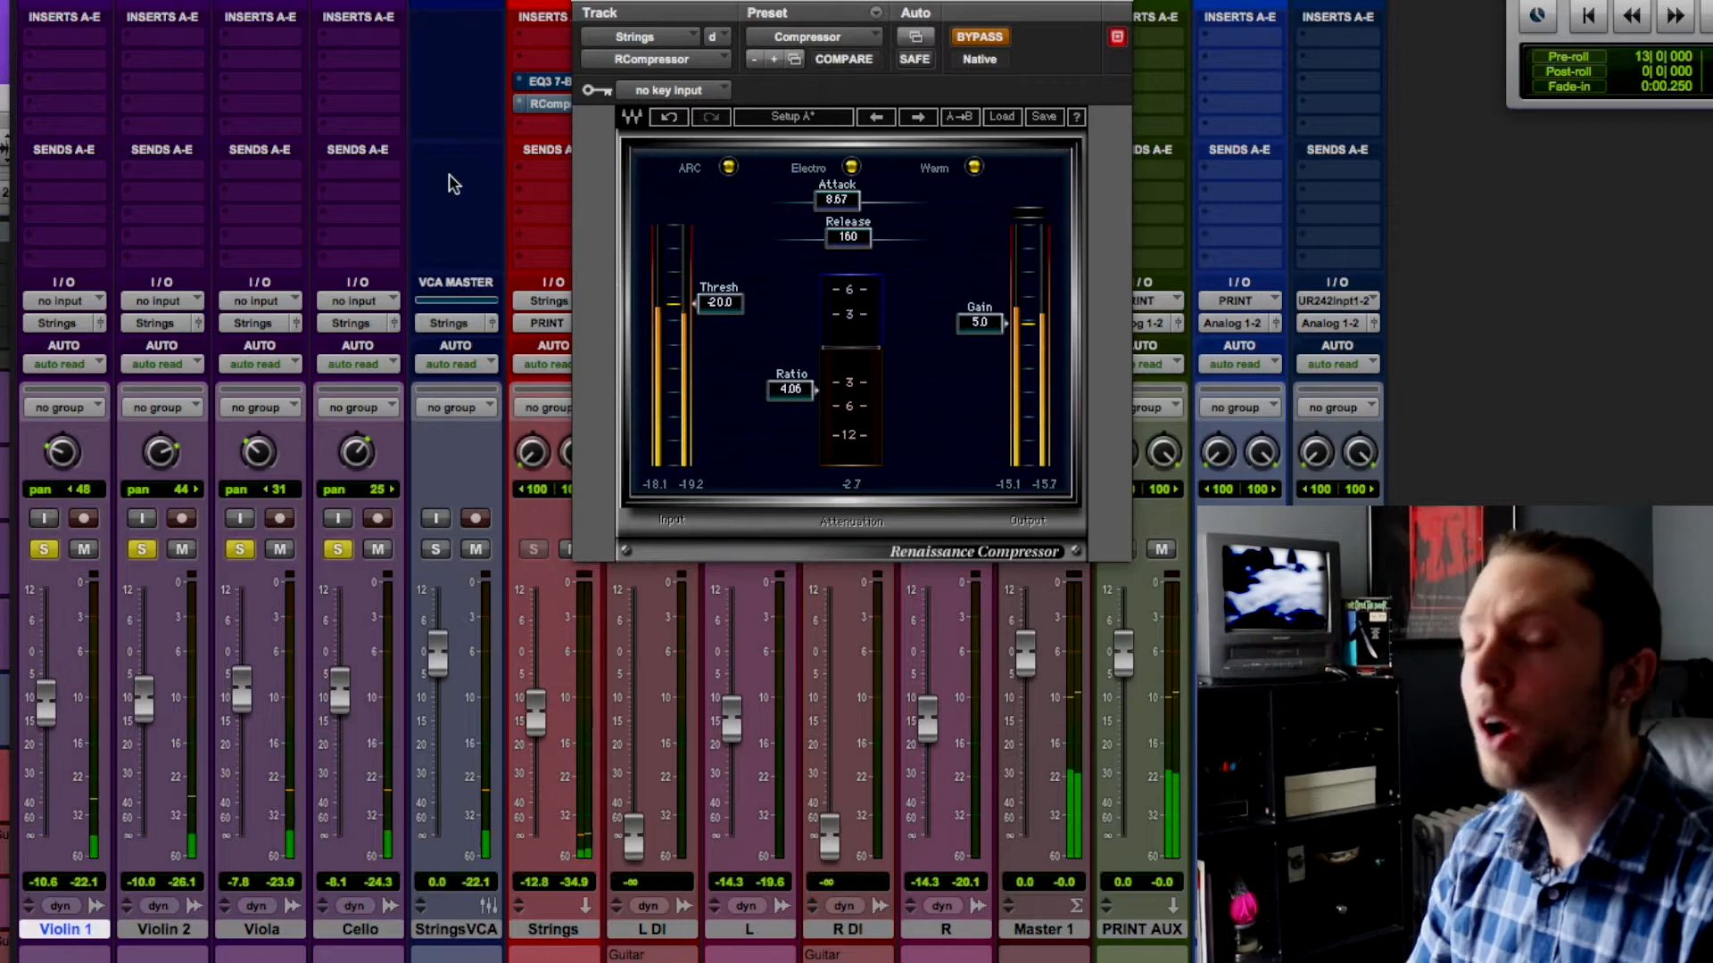
key("space")
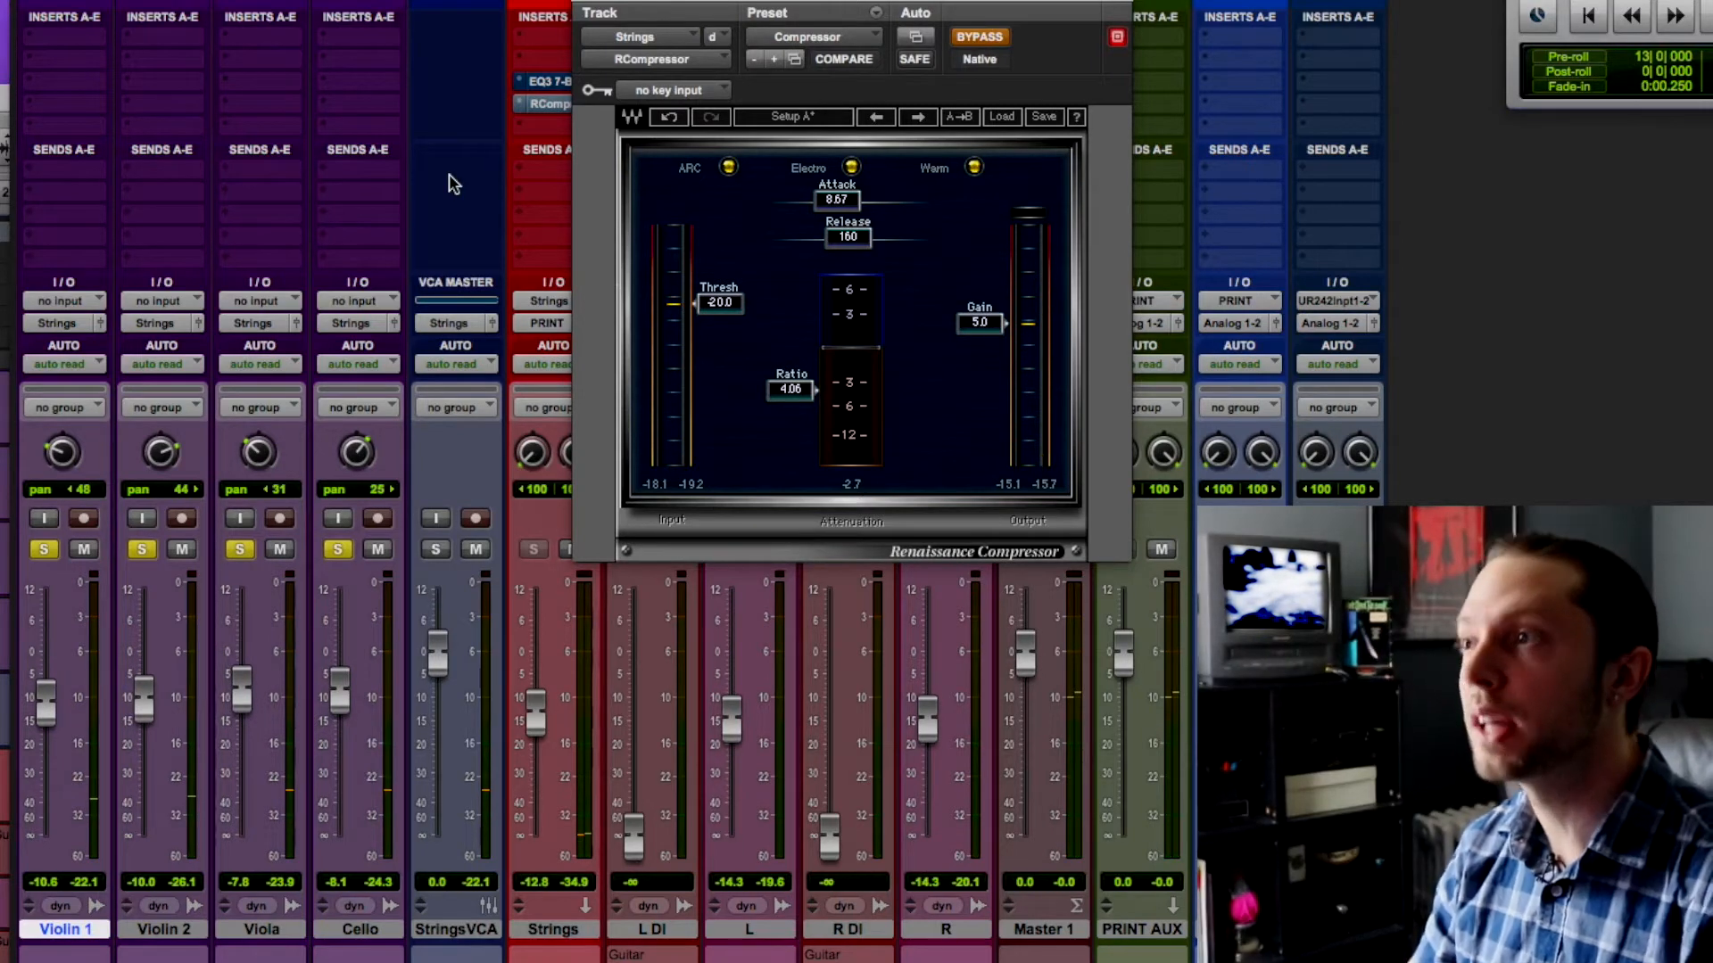
Step: Open the Strings channel's EQ3 7-Band and play the soloed strings with the EQ active and RCompressor bypassed
left_click(546, 81)
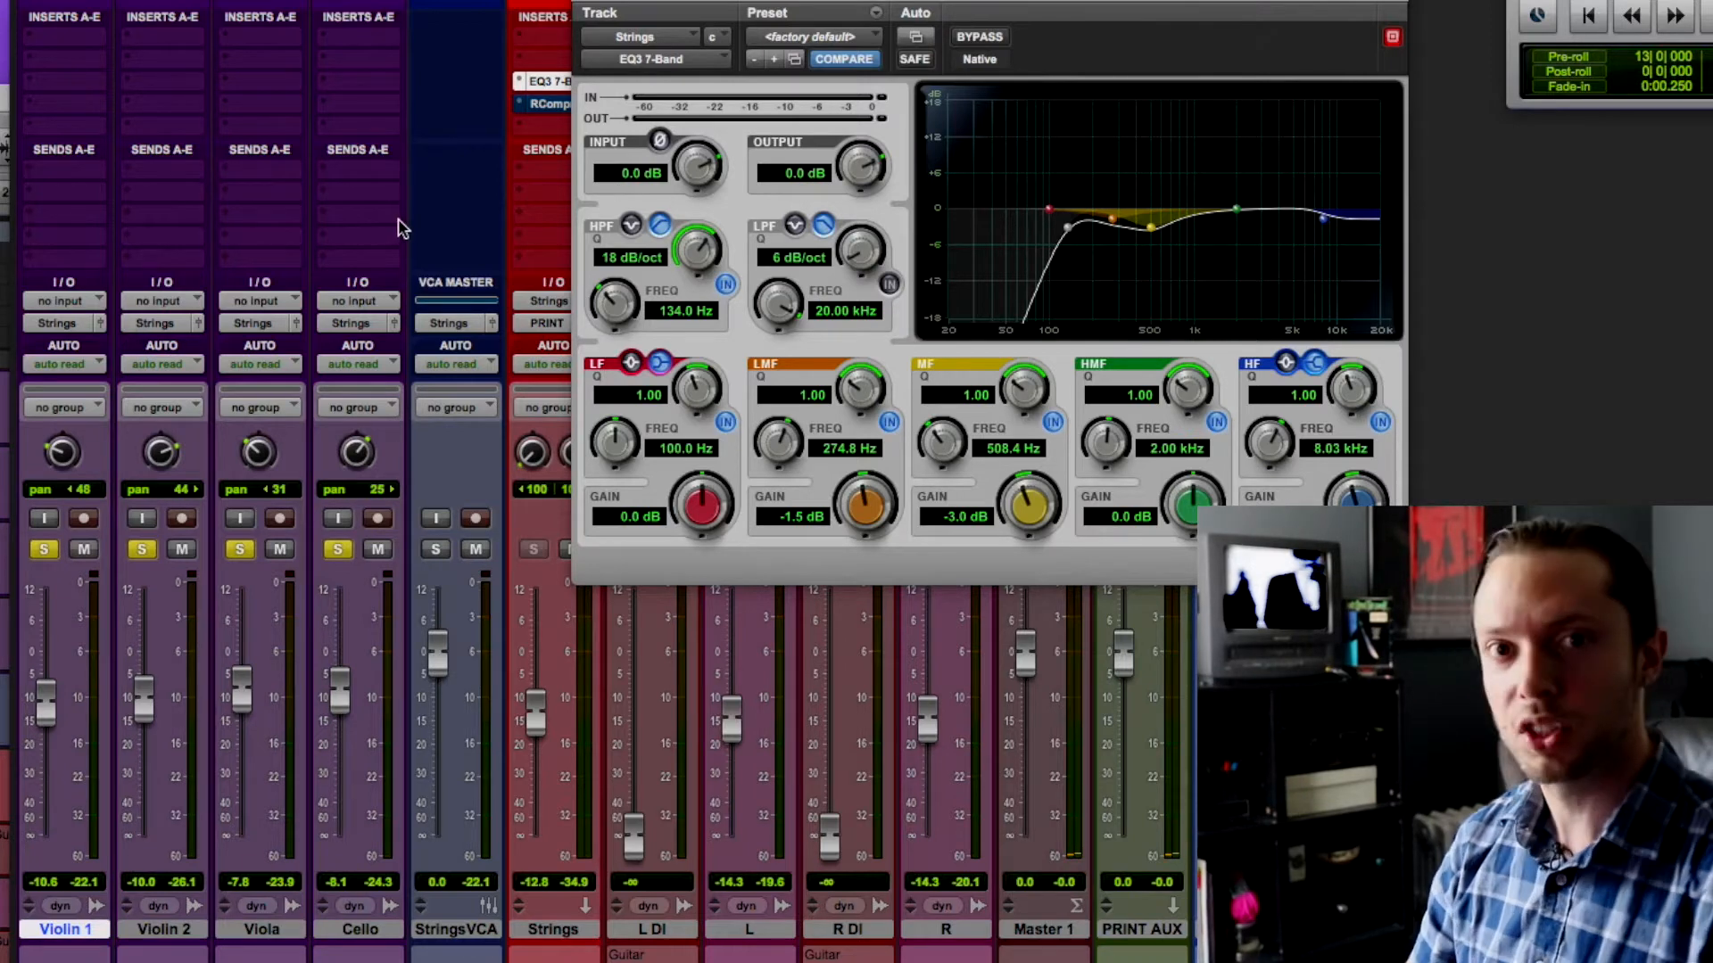
key("space")
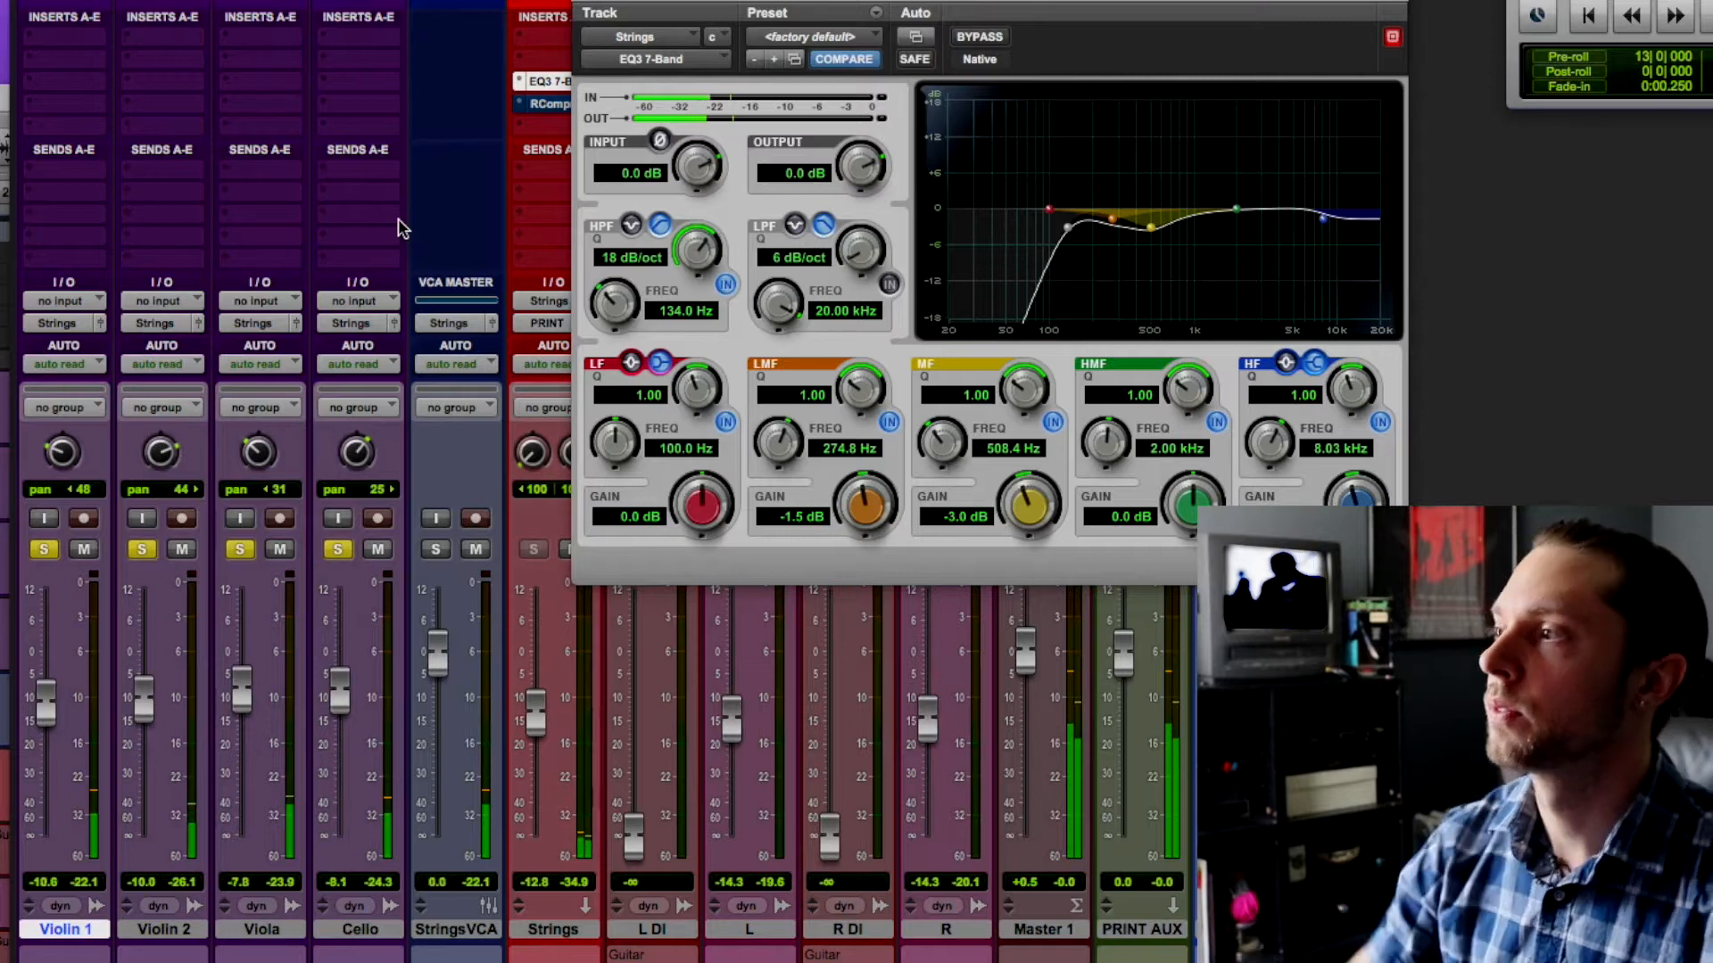
key("space")
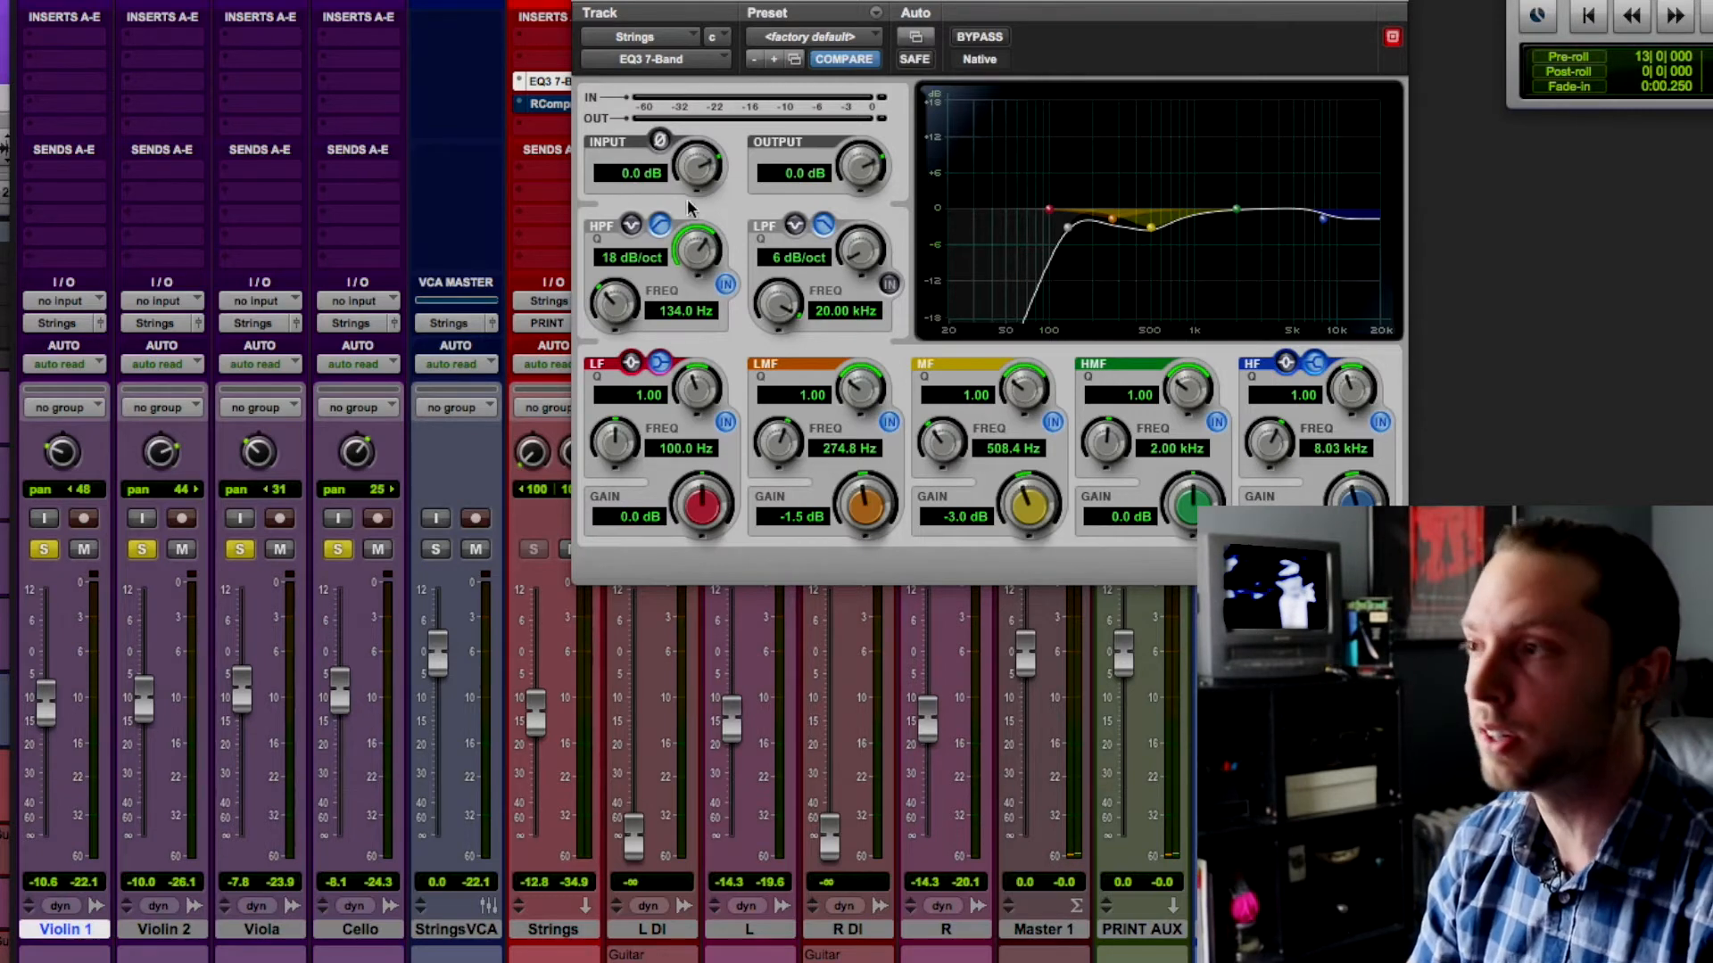
Step: Open RCompressor on the Strings channel, play the soloed strings with the compression active, and close the plug-in
left_click(546, 103)
left_click_drag(742, 3, 698, 1)
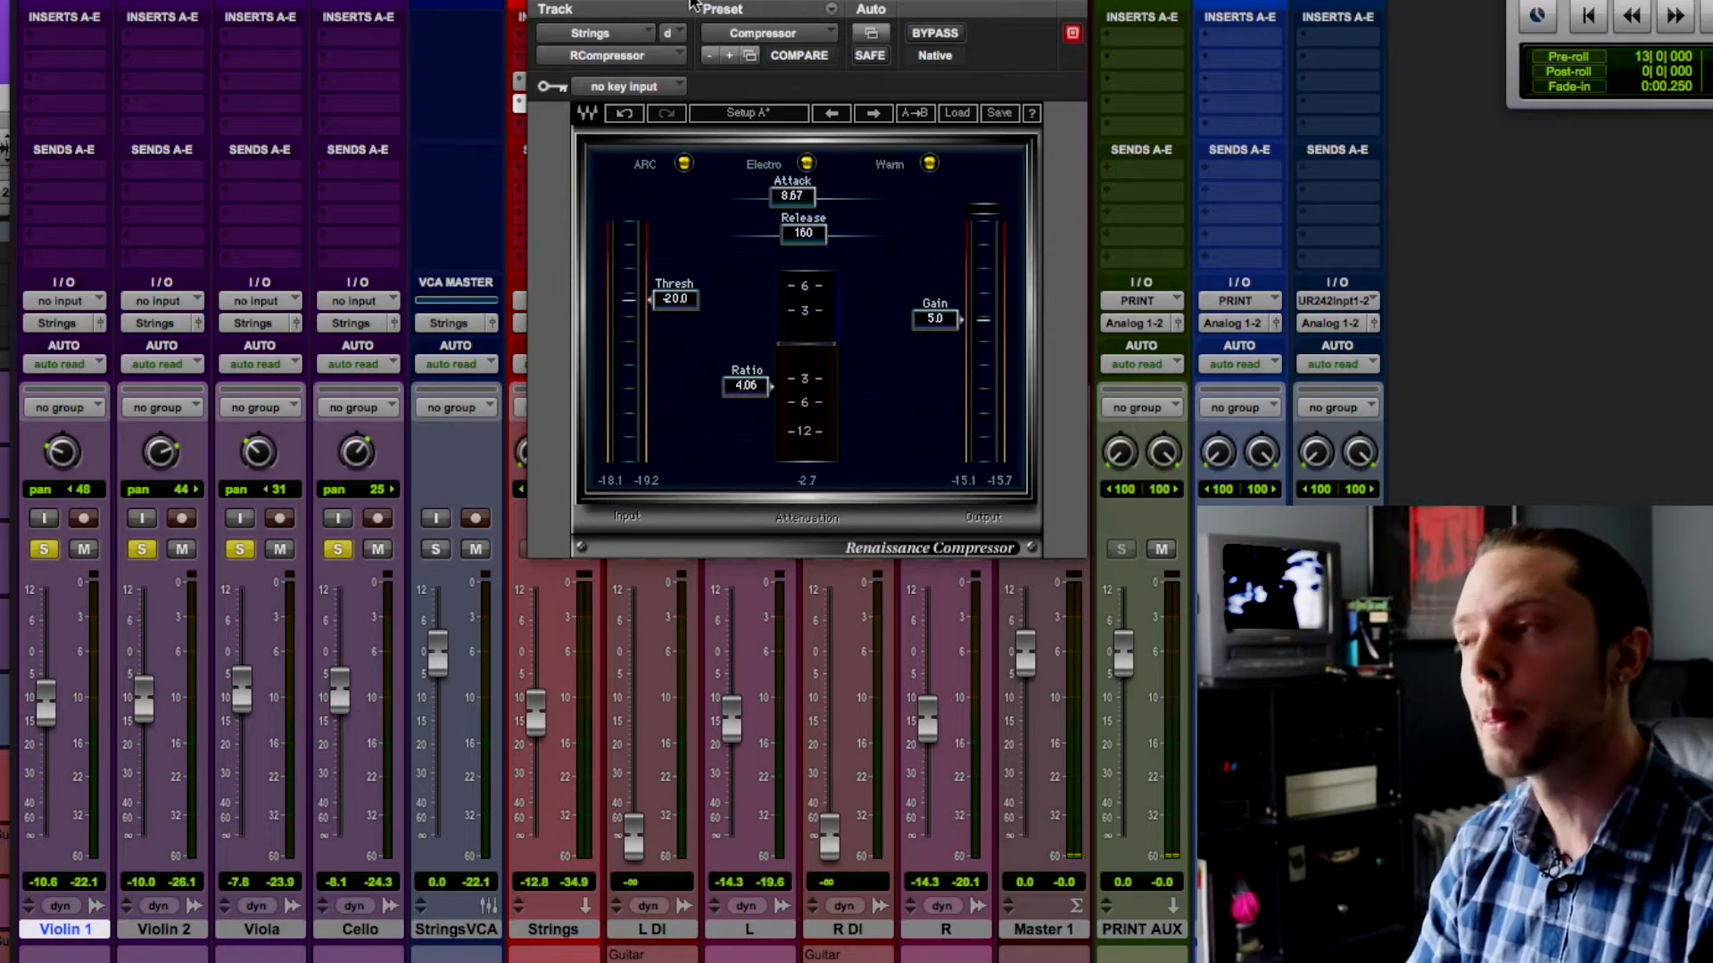
key("space")
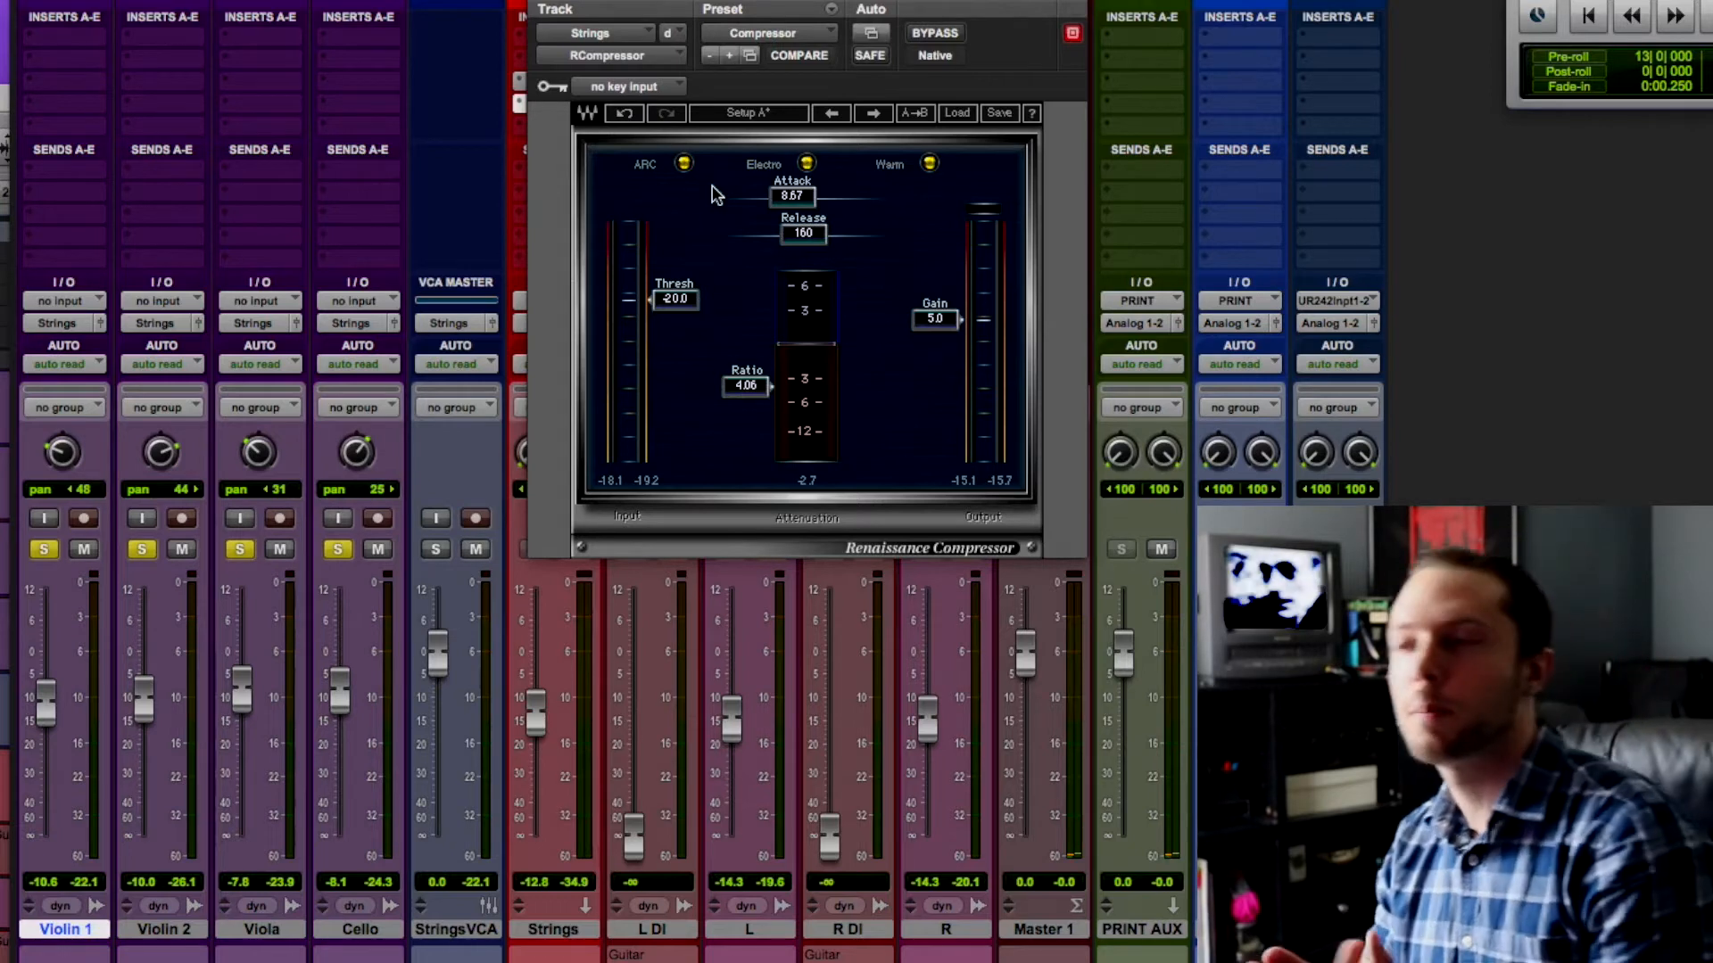
key("super+w")
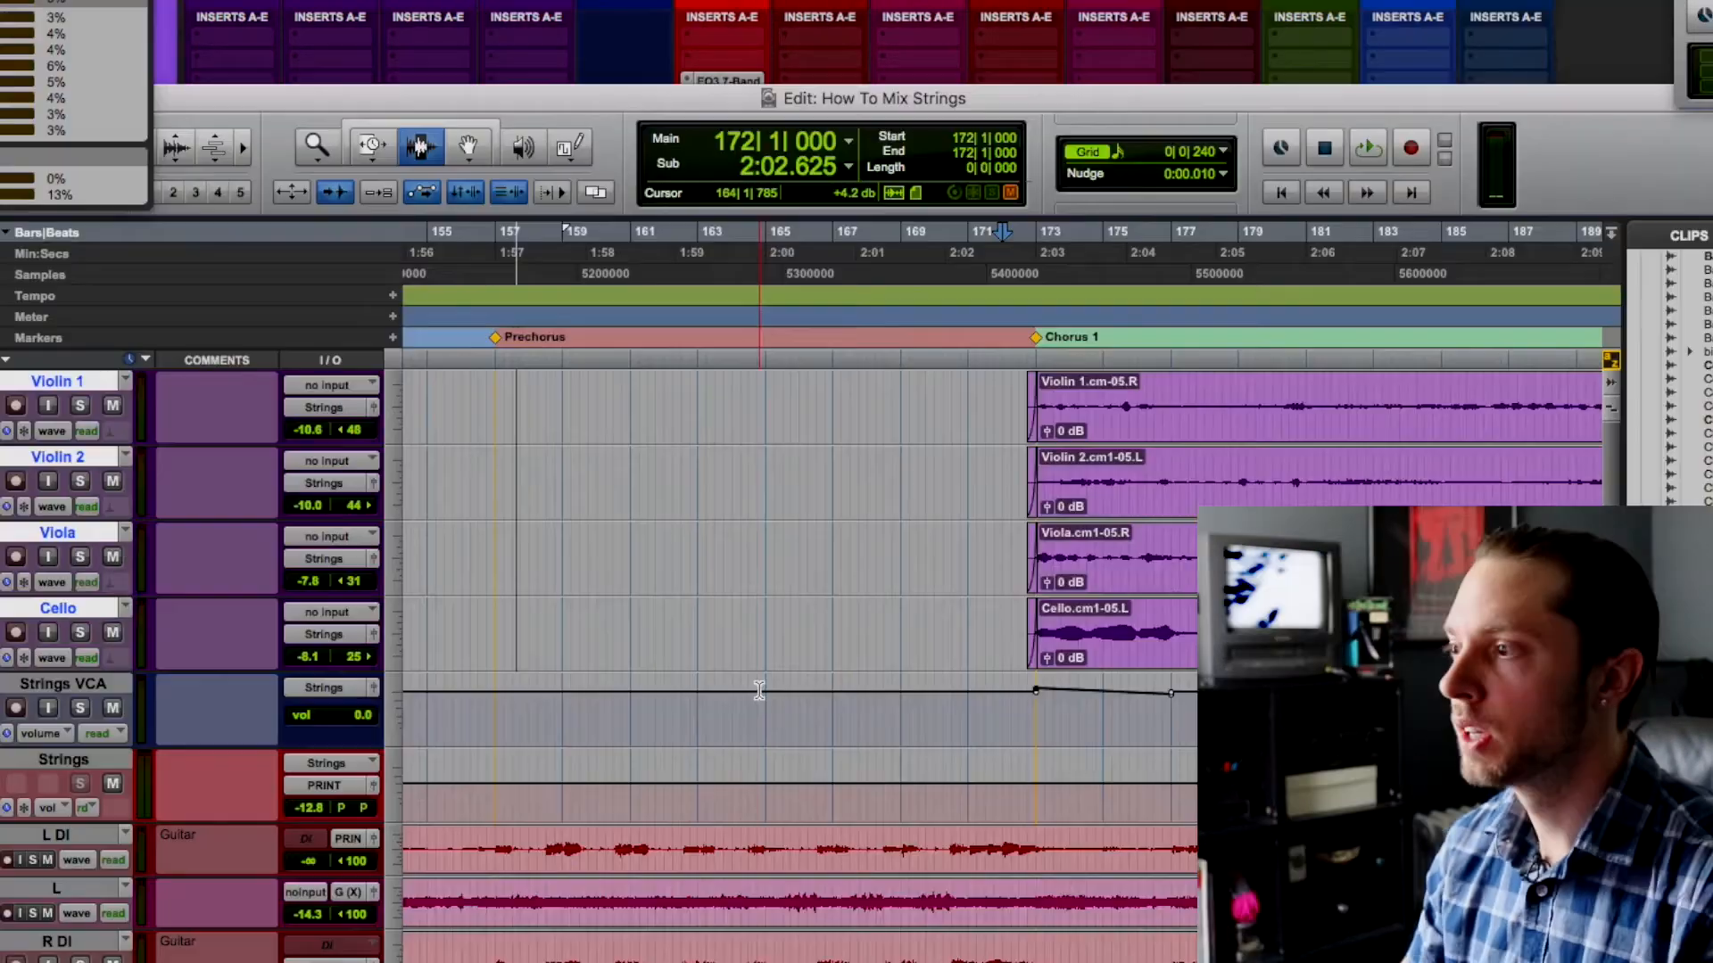
Step: Examine the volume automation on the Strings VCA track across the whole of Chorus 1
key("super+bracketleft")
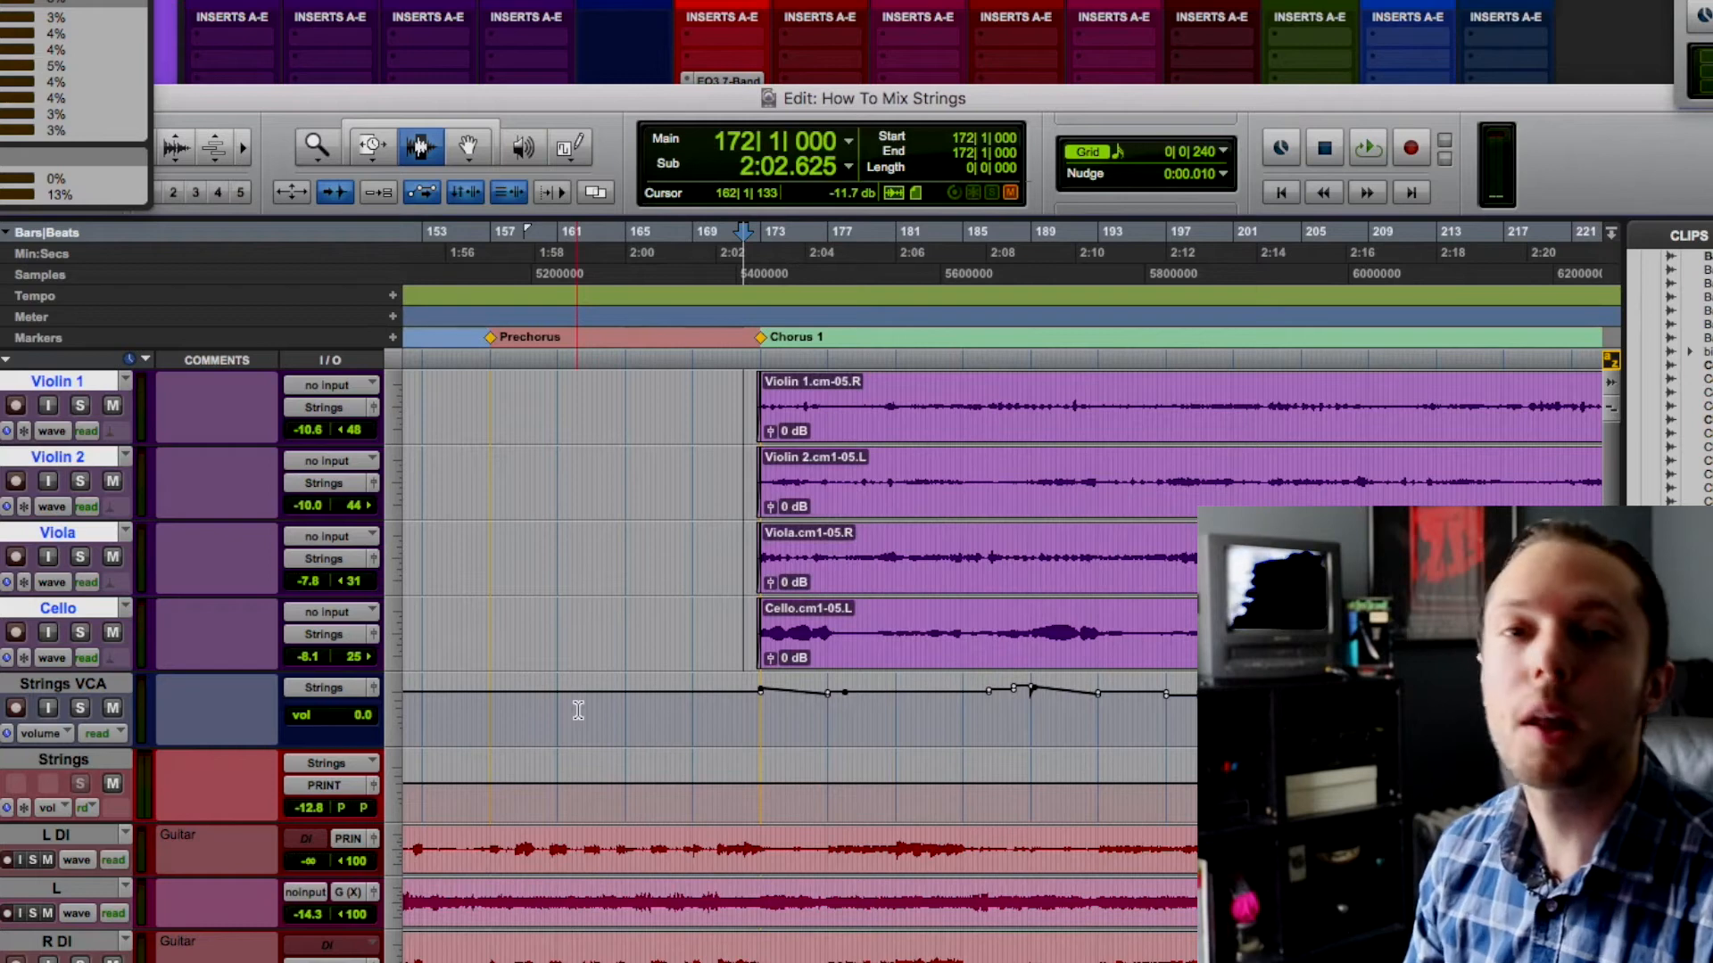
left_click(624, 722)
key("space")
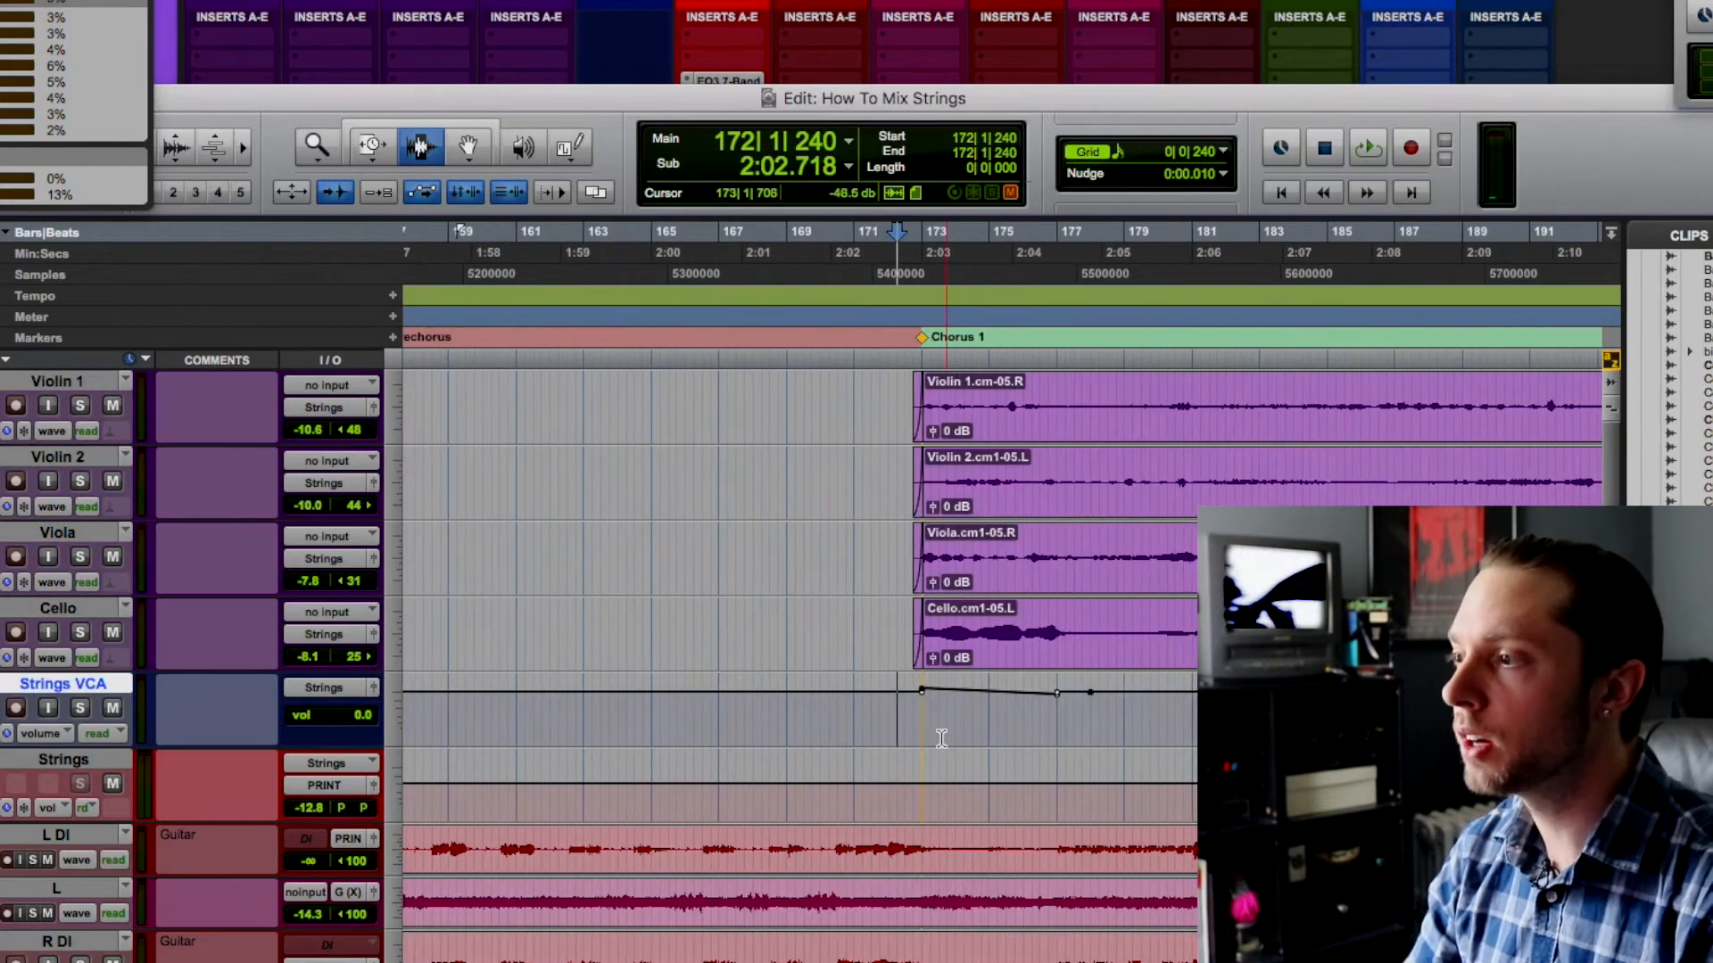
scroll(932, 727, "right", 5)
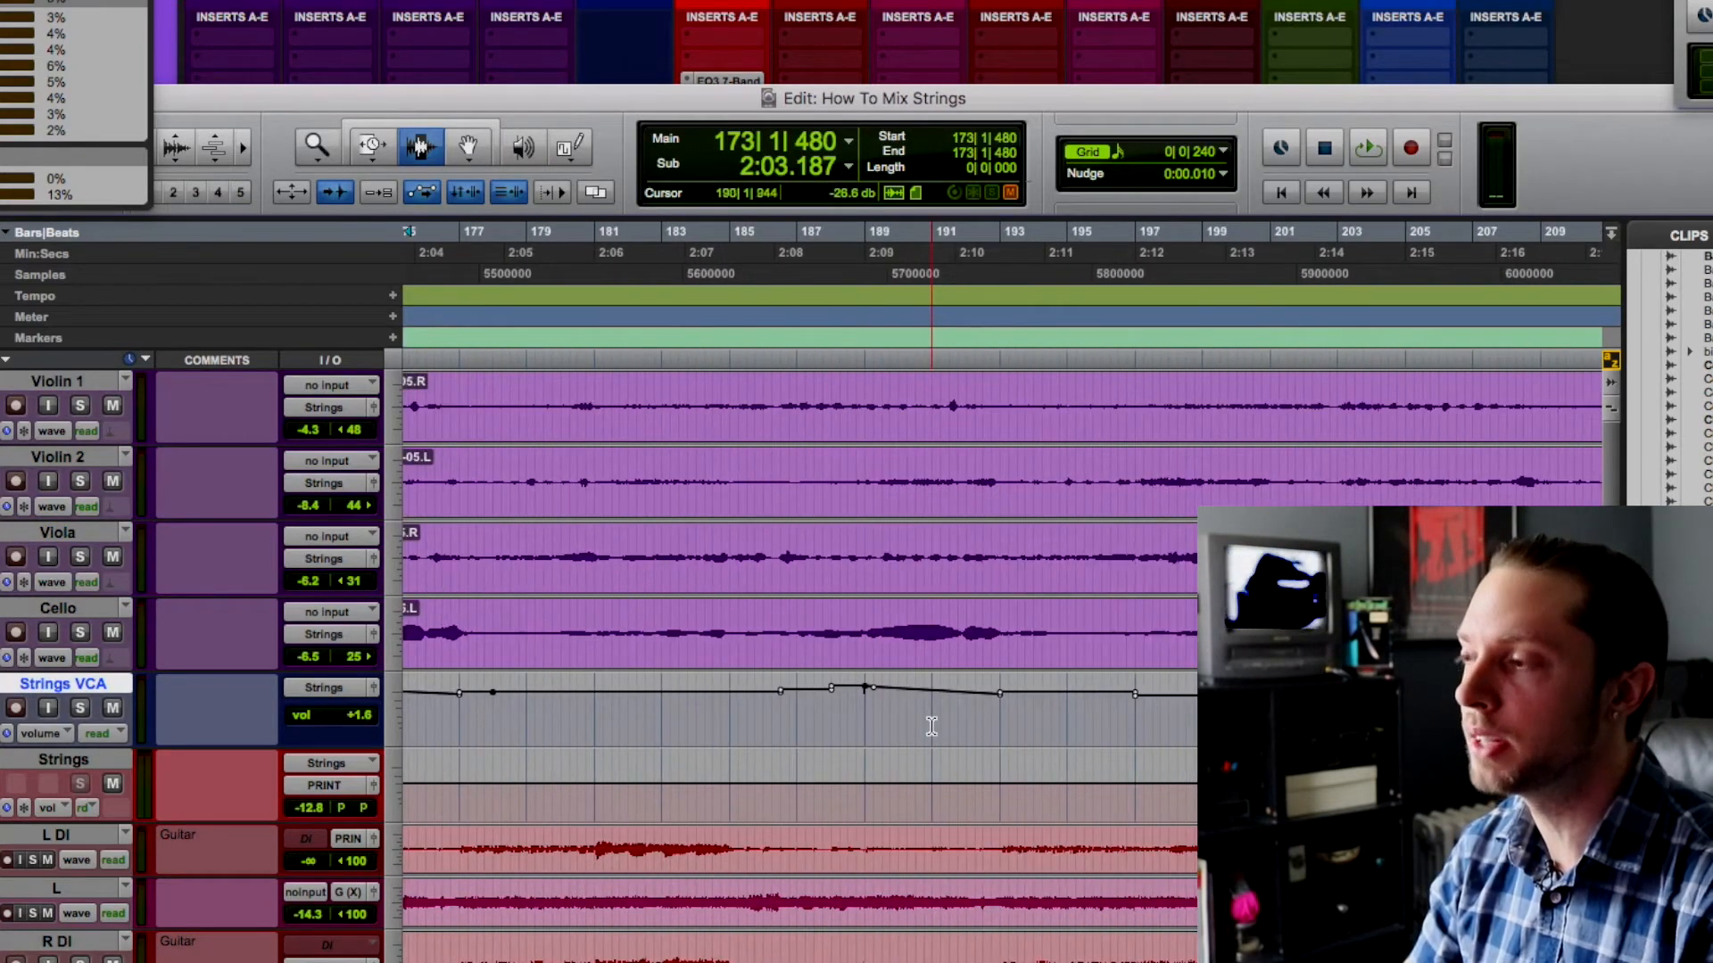
key("r")
scroll(931, 727, "right", 8)
key("r")
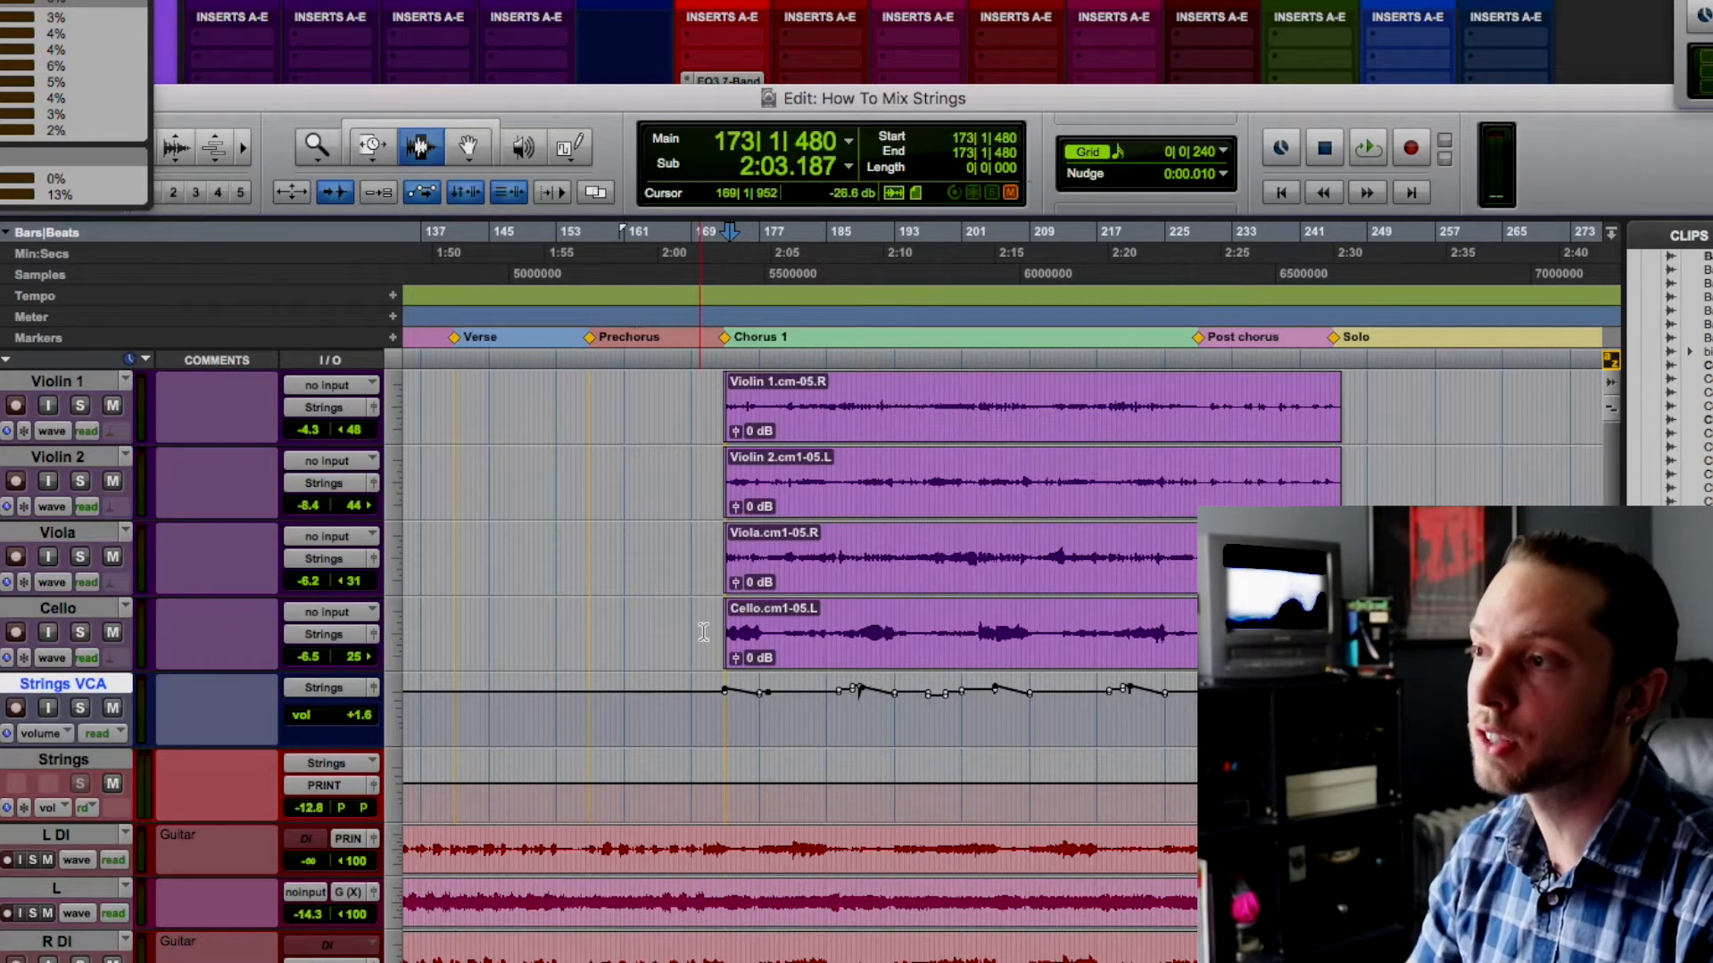
Step: Place the edit cursor at 173|1|720 on the Strings VCA track, just after the start of Chorus 1
left_click_drag(706, 389, 724, 615)
left_click(731, 710)
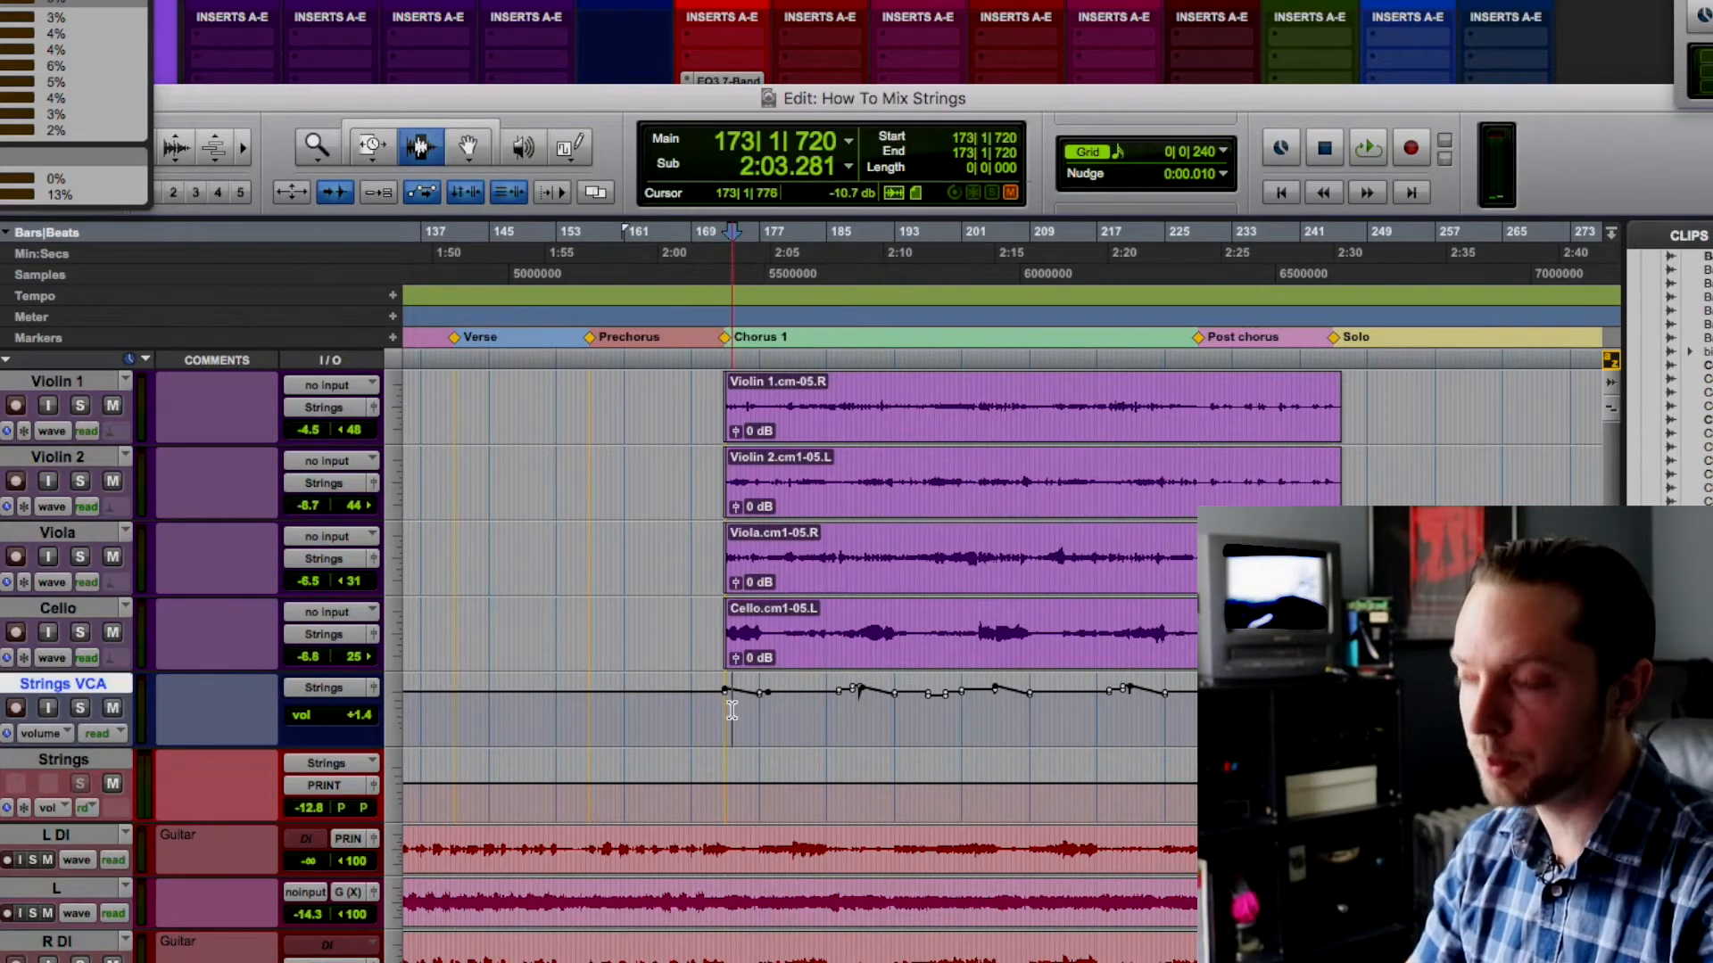
key("t")
key("t")
scroll(733, 710, "right", 2)
key("r")
scroll(768, 716, "right", 2)
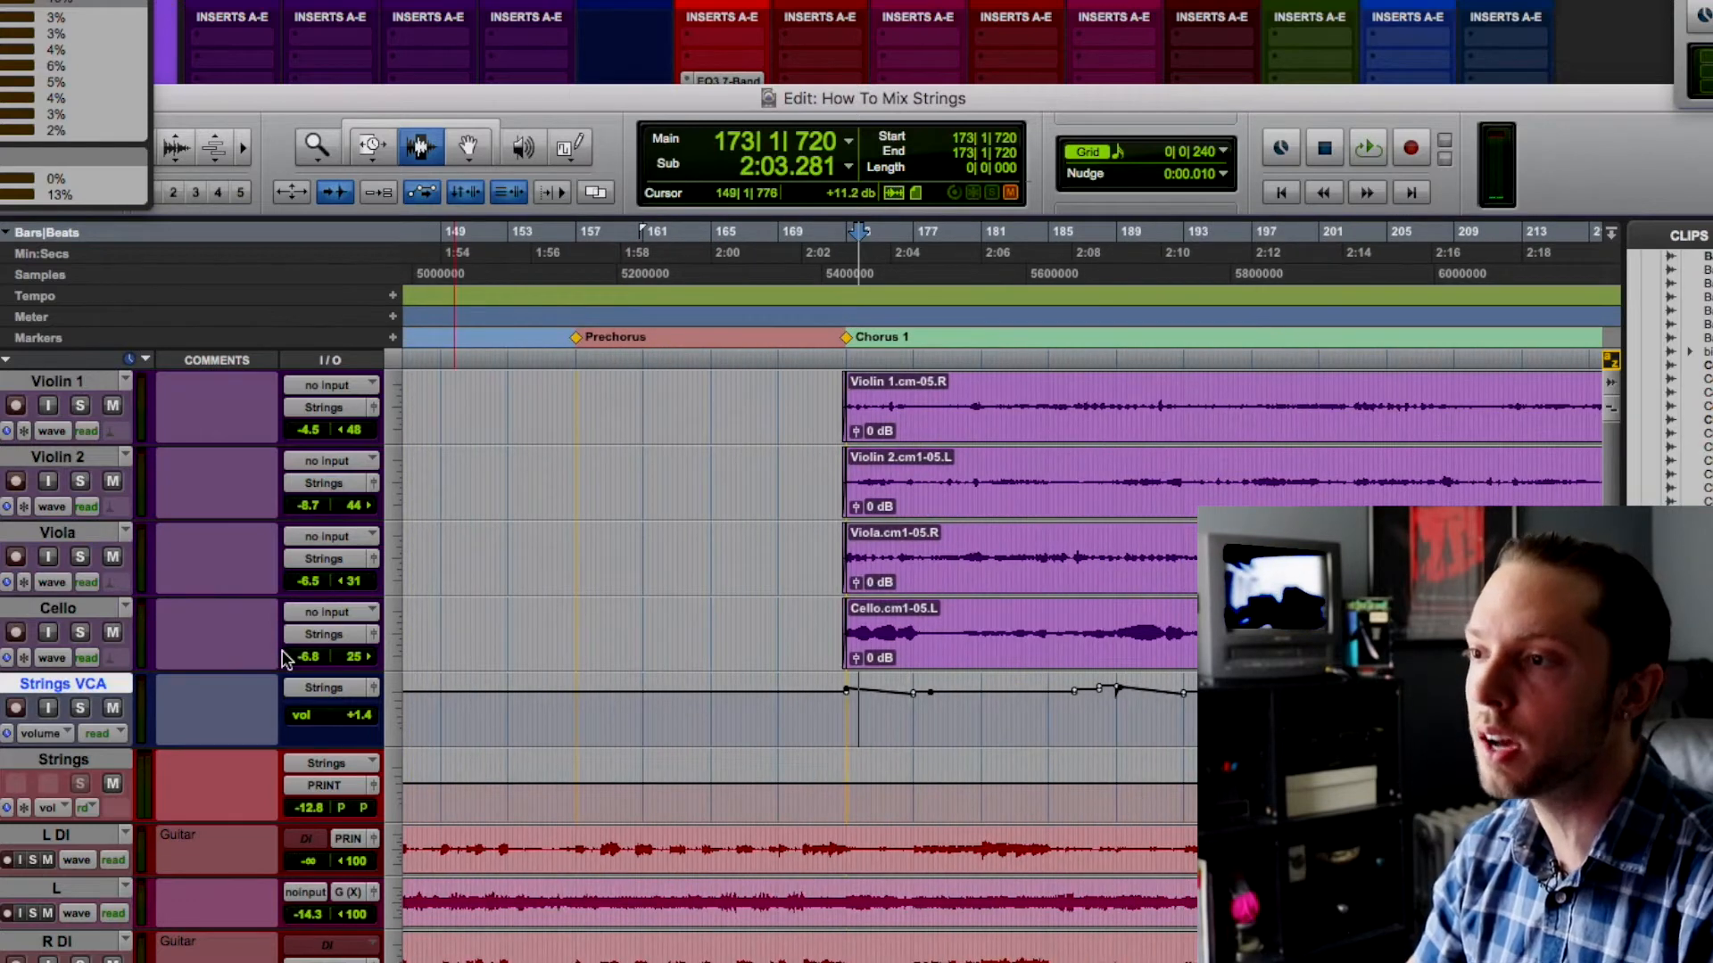
Step: Show the mixer and compare the Strings VCA fader with the individual string faders it controls
key("super+equal")
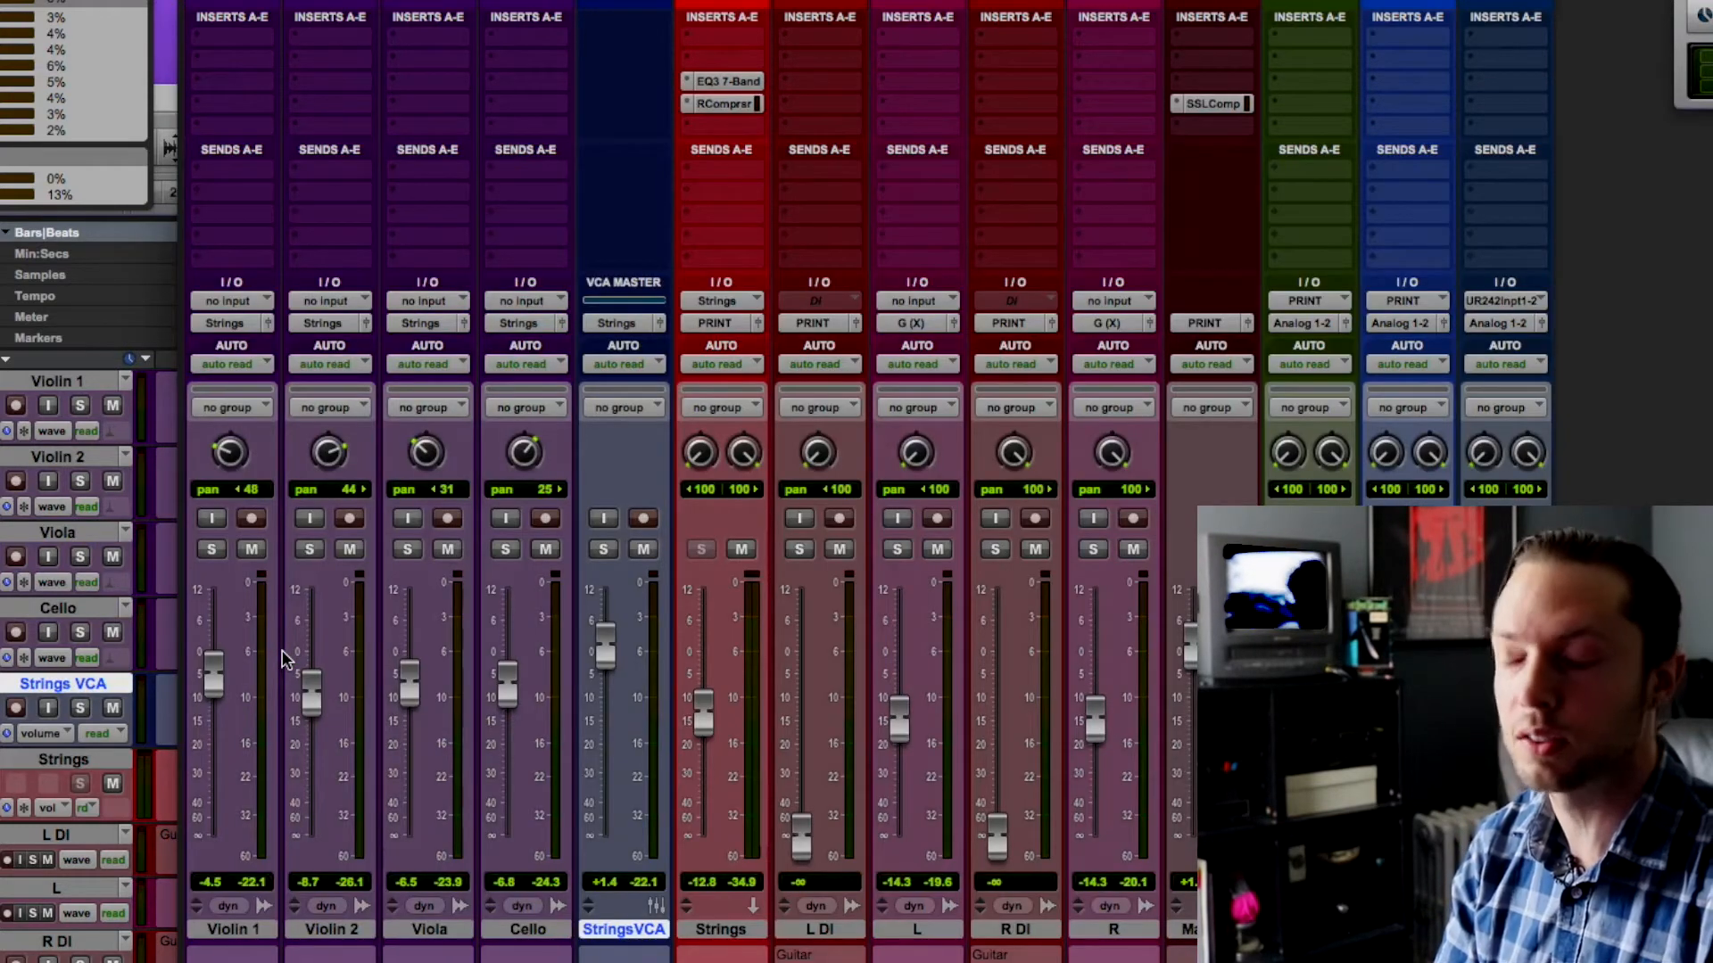
key("super+equal")
key("space")
key("super+equal")
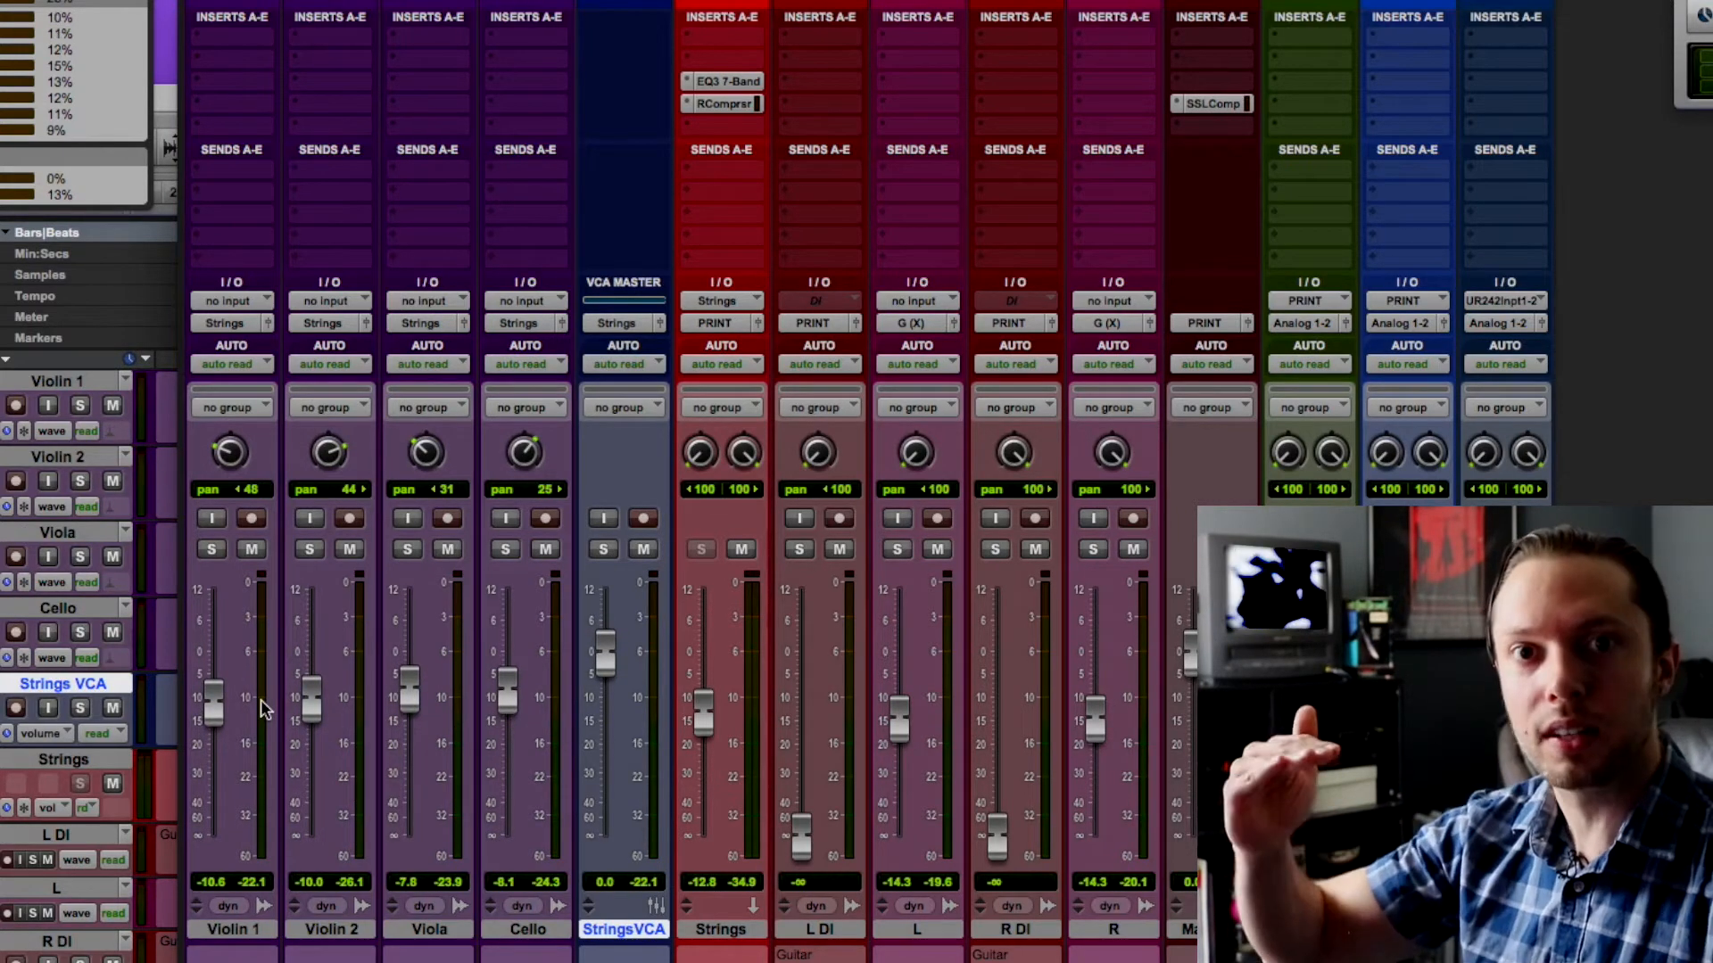
Step: Return to the edit window, place the edit cursor at 194|1|720 on the Strings VCA track, and zoom in on its Chorus 1 automation
key("super+equal")
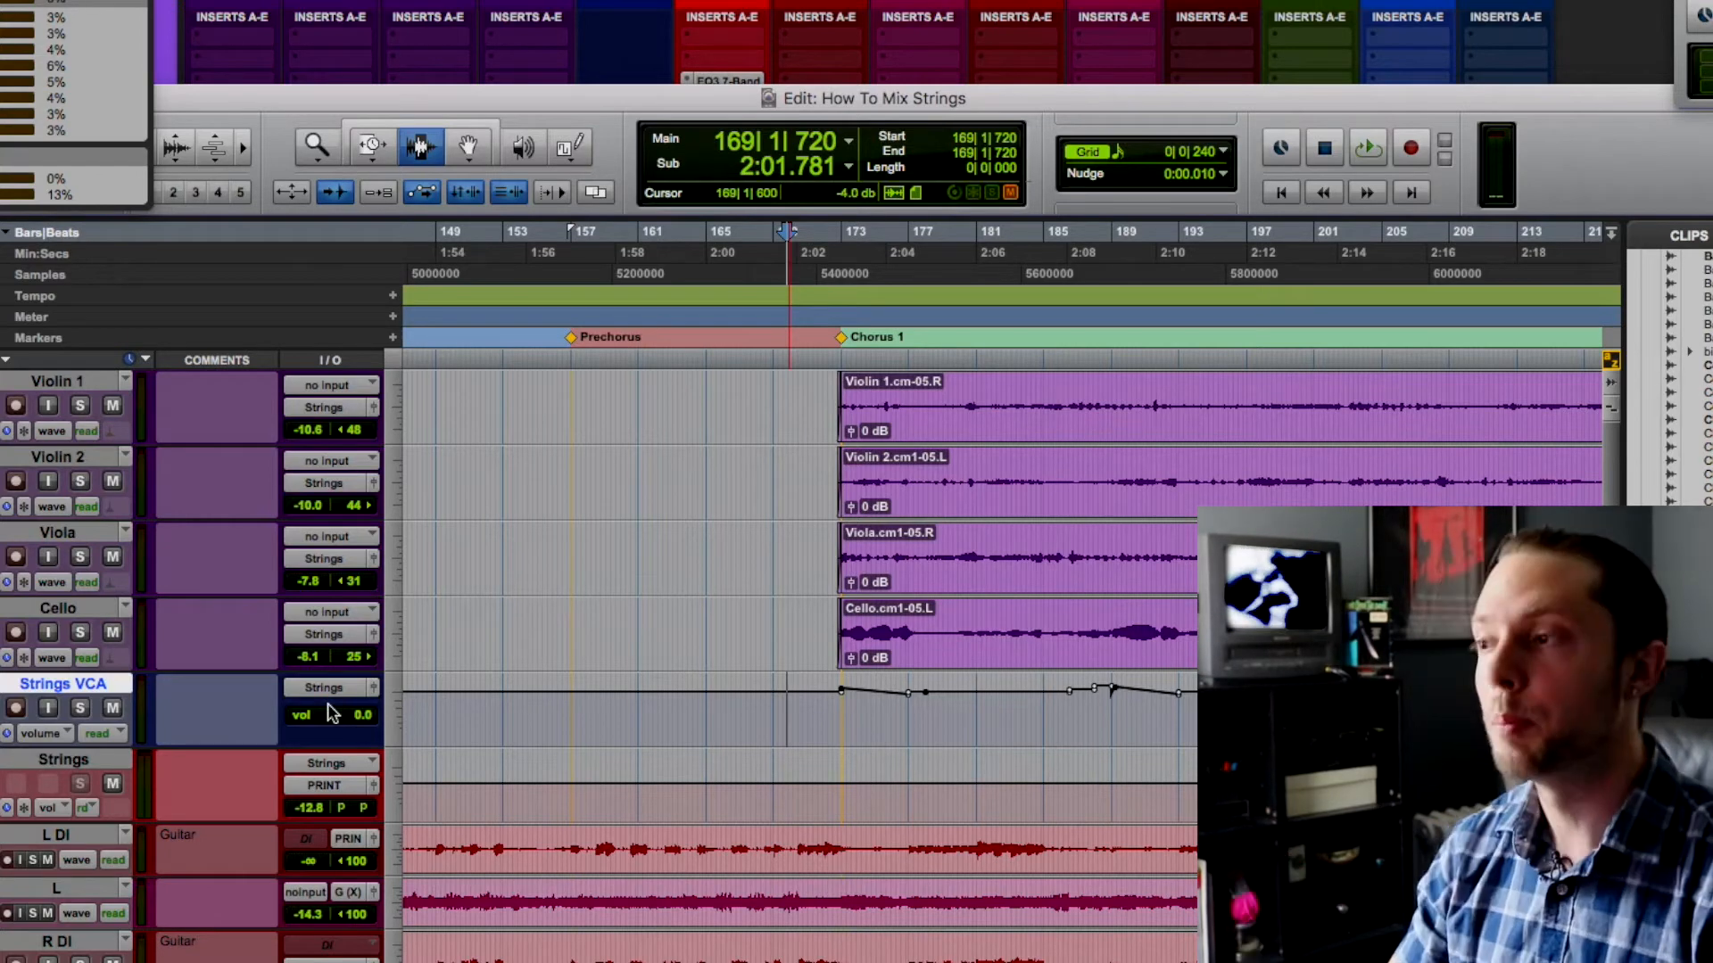
scroll(415, 734, "right", 5)
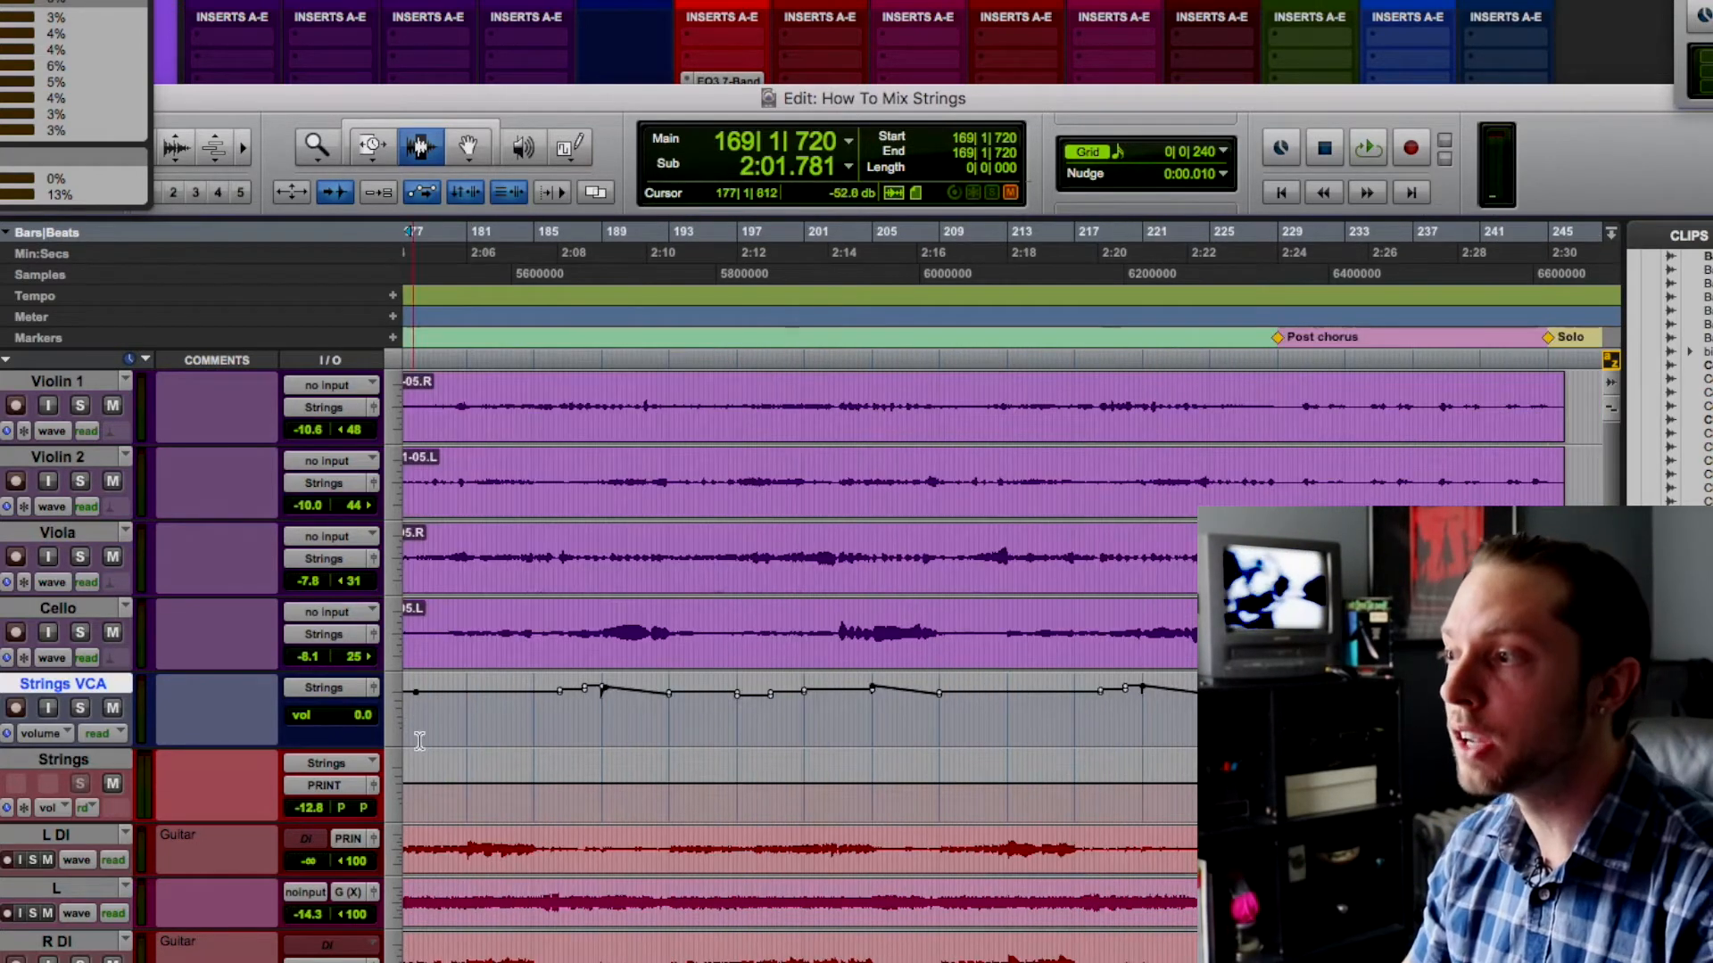
left_click(701, 723)
key("r")
key("t")
key("t")
scroll(700, 722, "left", 2)
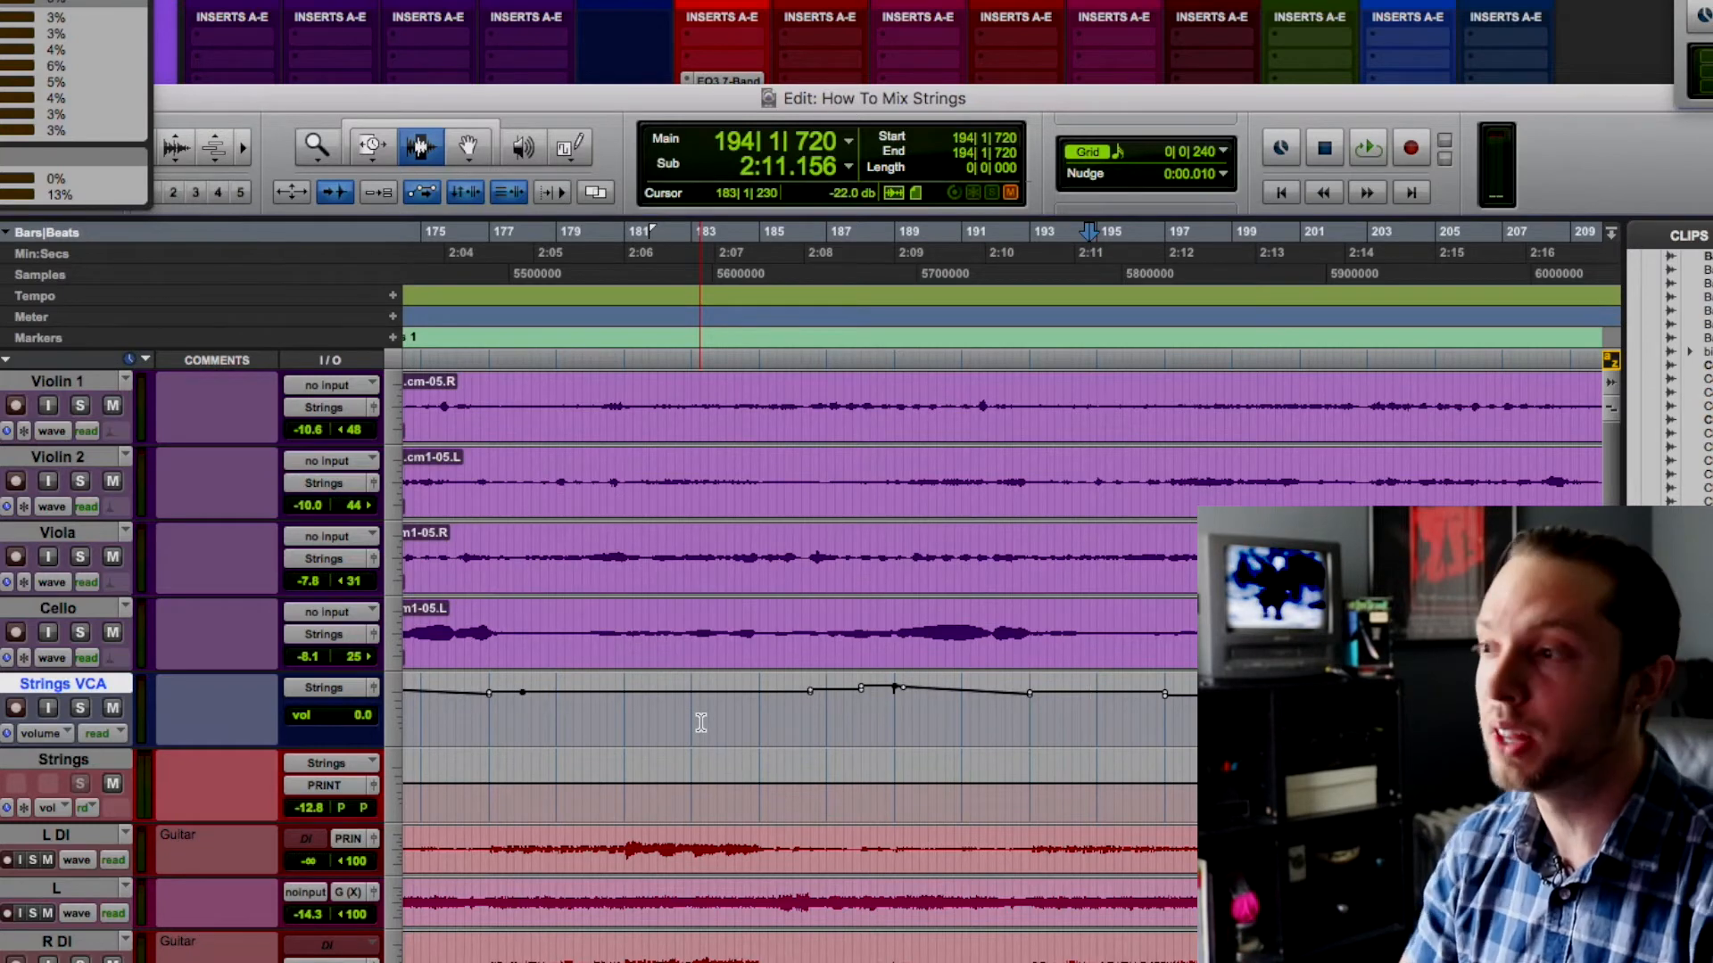
Step: Select 193|1|720 to 194|1|720 on the Strings VCA track and review the volume automation across all of Chorus 1
scroll(1051, 692, "right", 1)
left_click(1051, 694, "shift")
scroll(1051, 687, "right", 5)
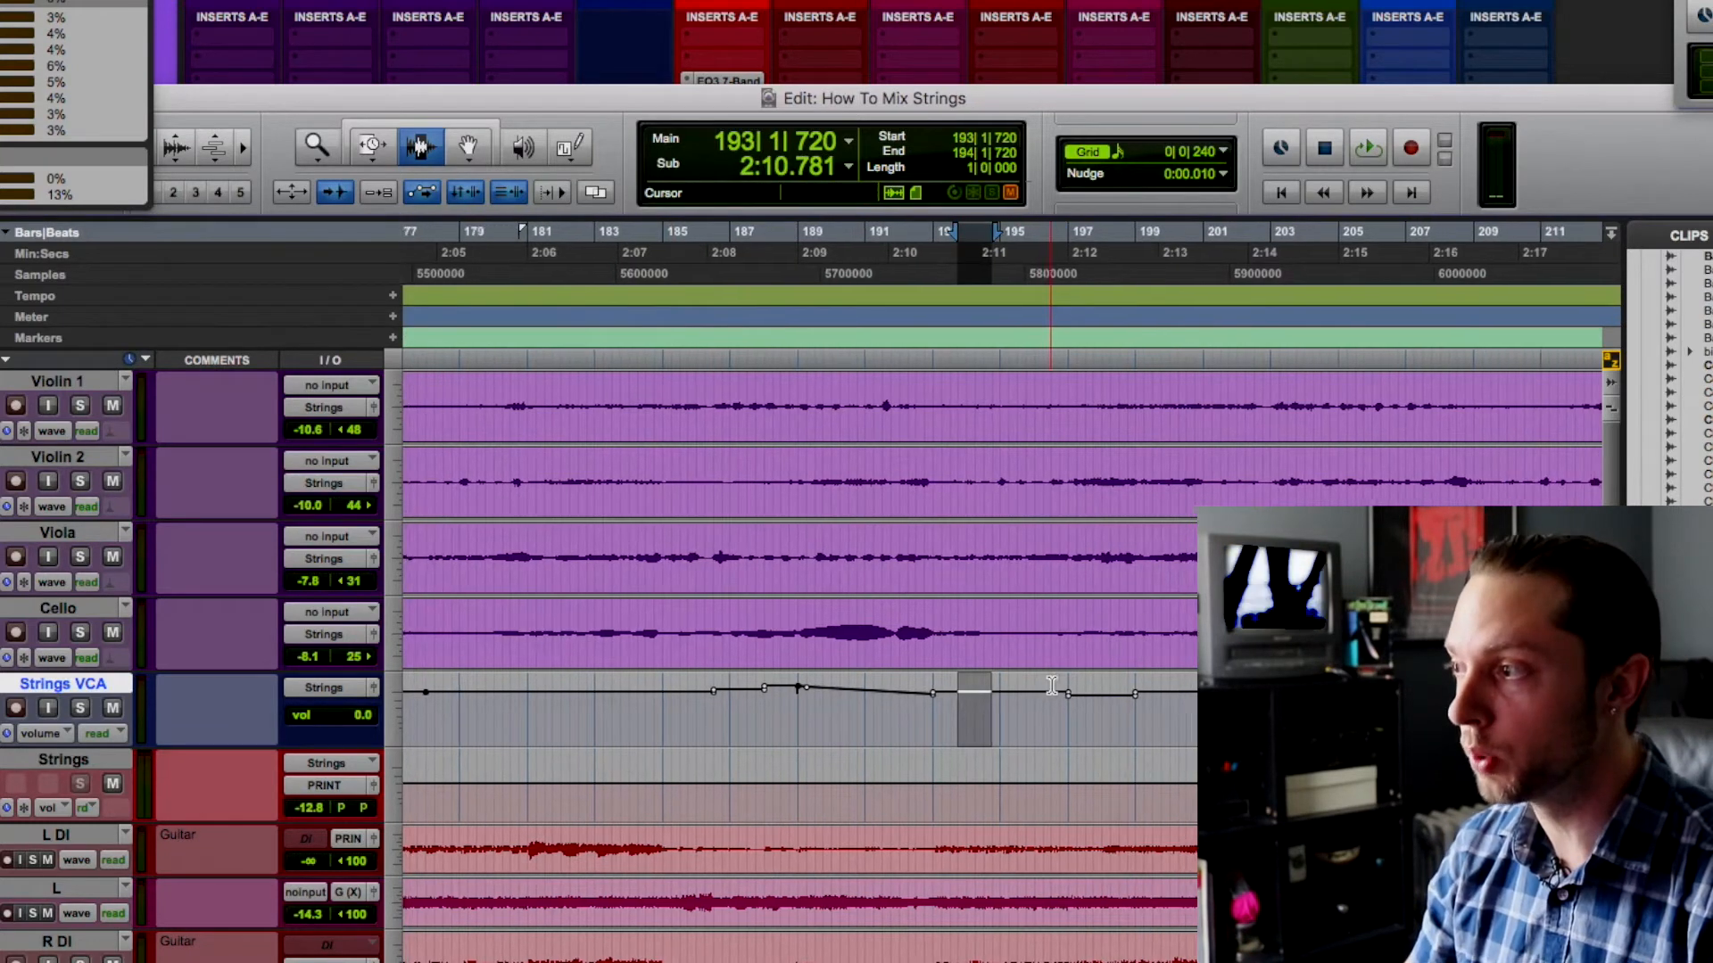
key("r")
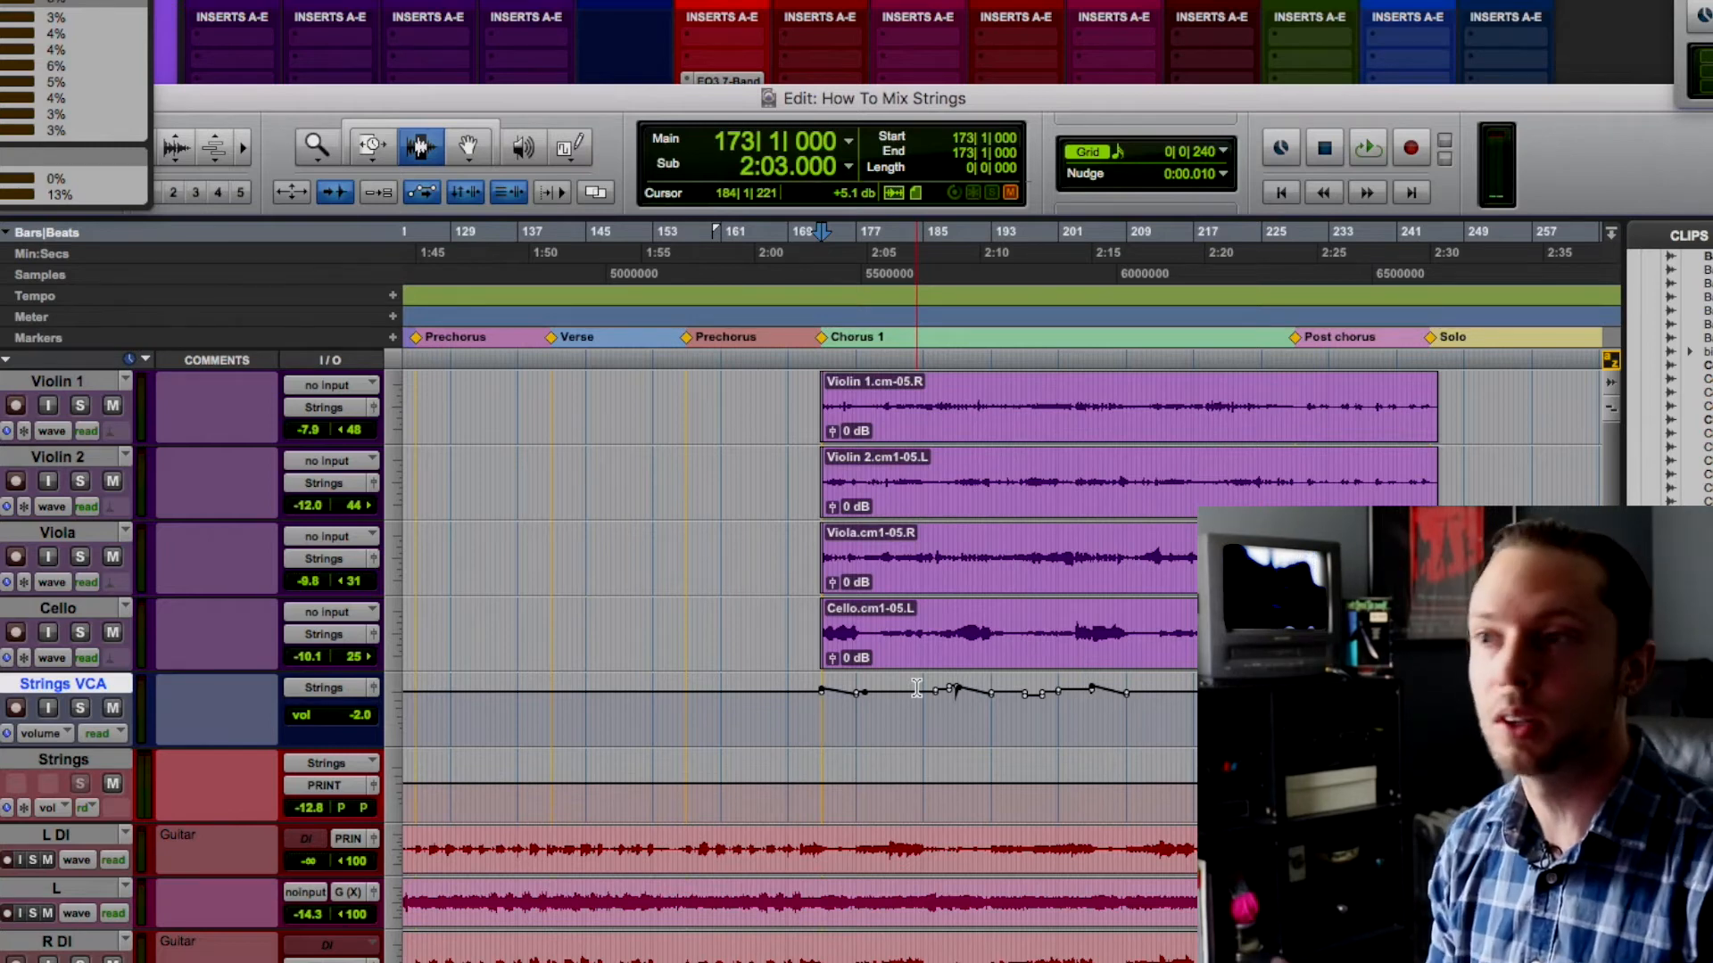
scroll(916, 688, "right", 3)
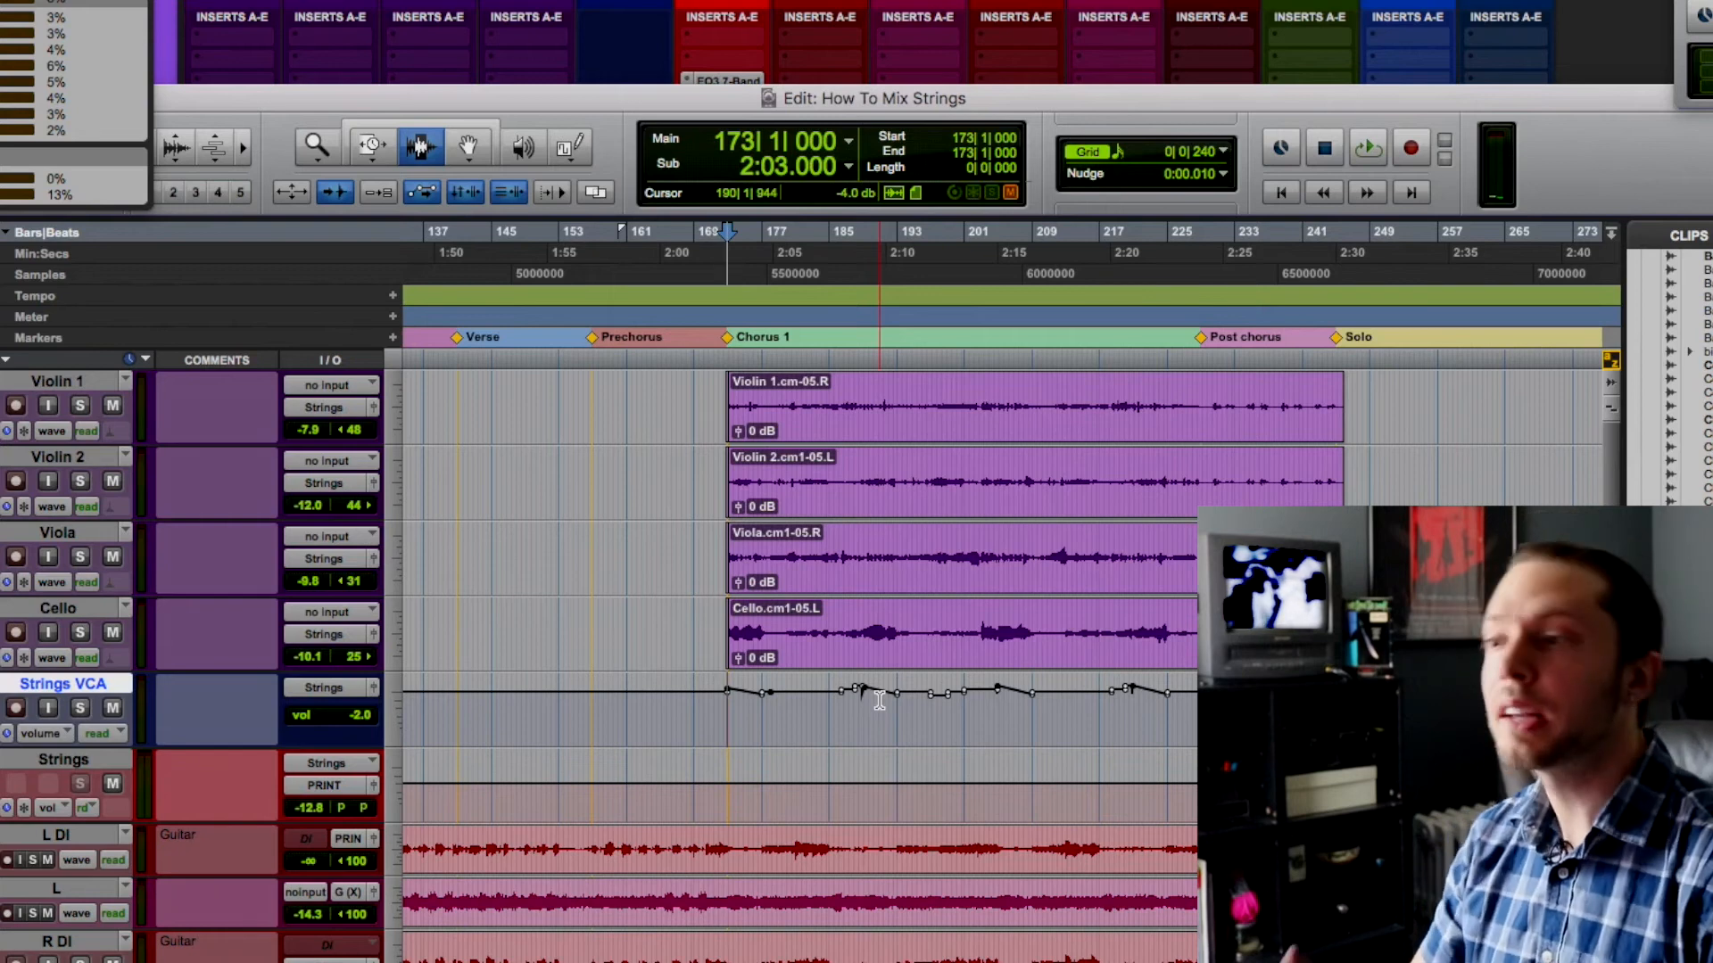
Step: Play the full mix from 165|1|480, just before Chorus 1, through the Strings VCA automation, and stop playback near the end of the chorus
left_click(689, 704)
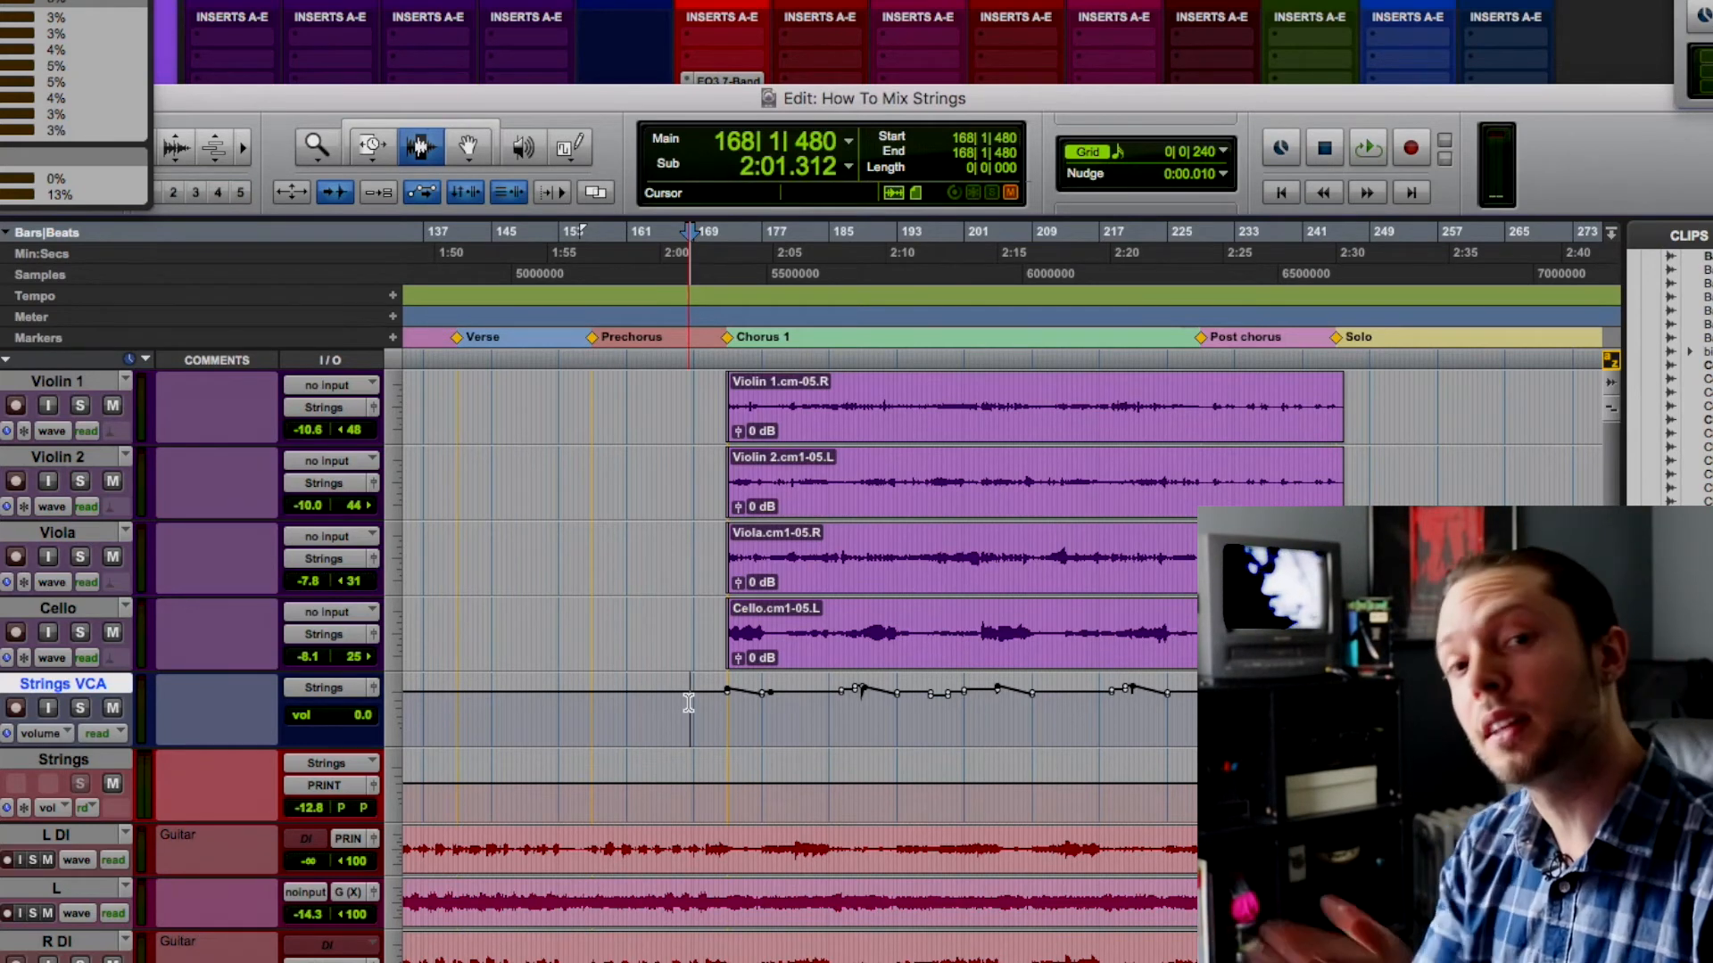
left_click(666, 699)
key("space")
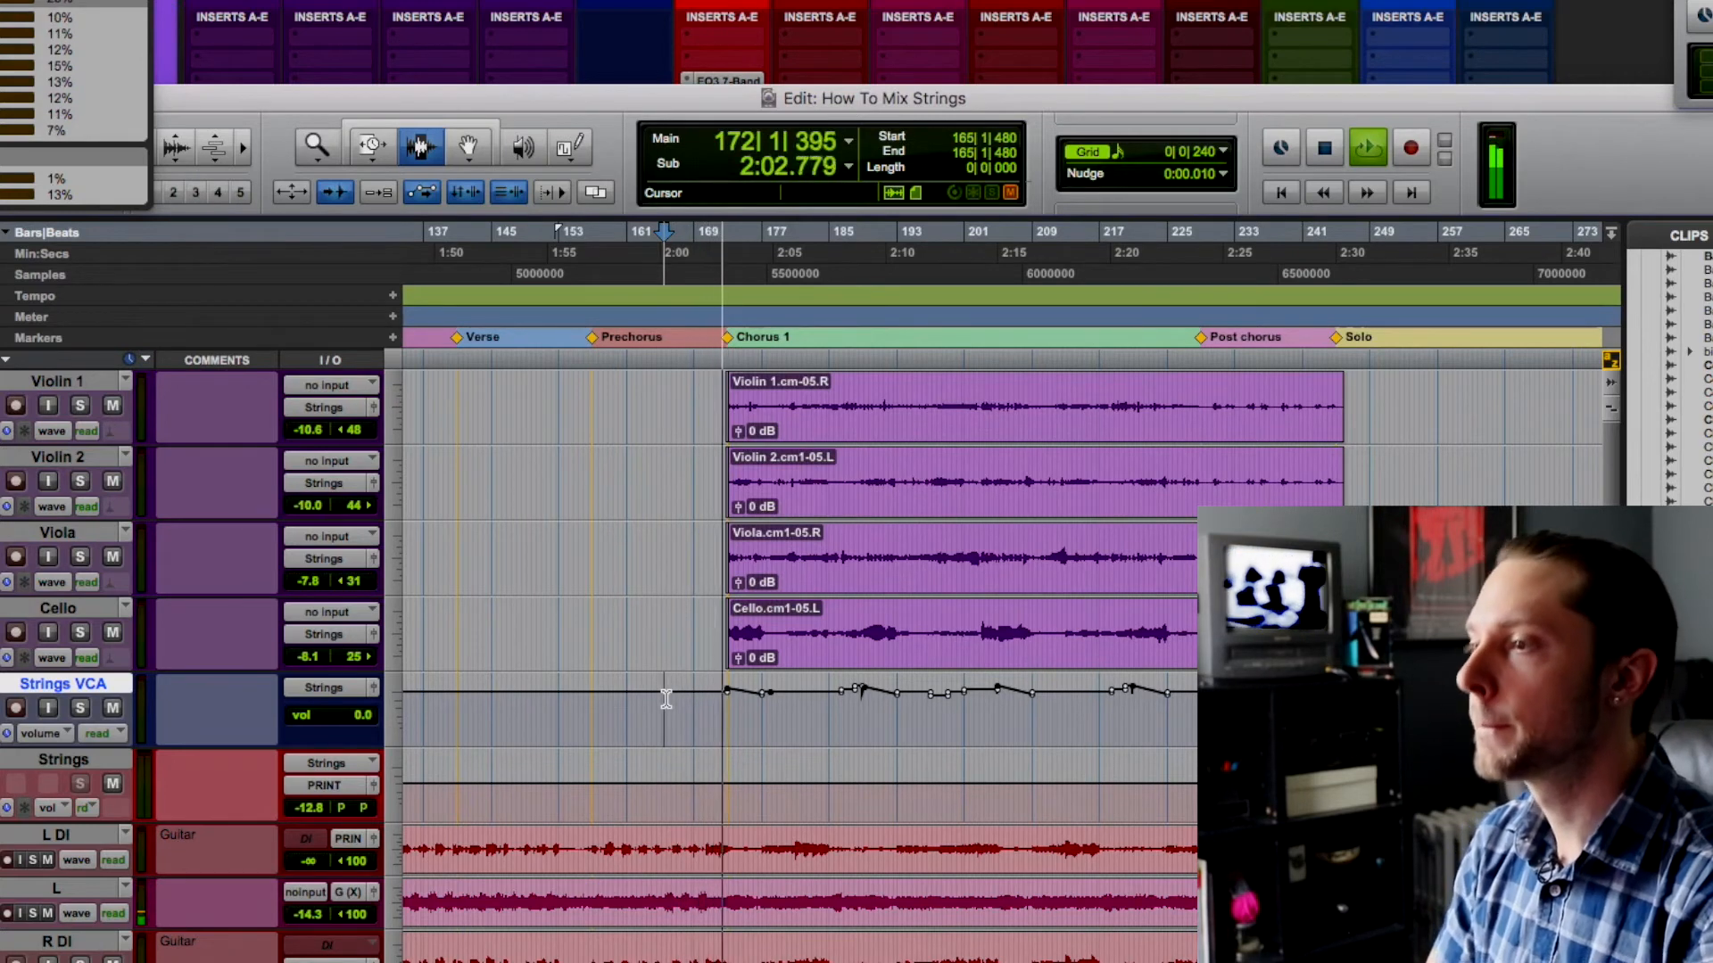
scroll(910, 729, "right", 3)
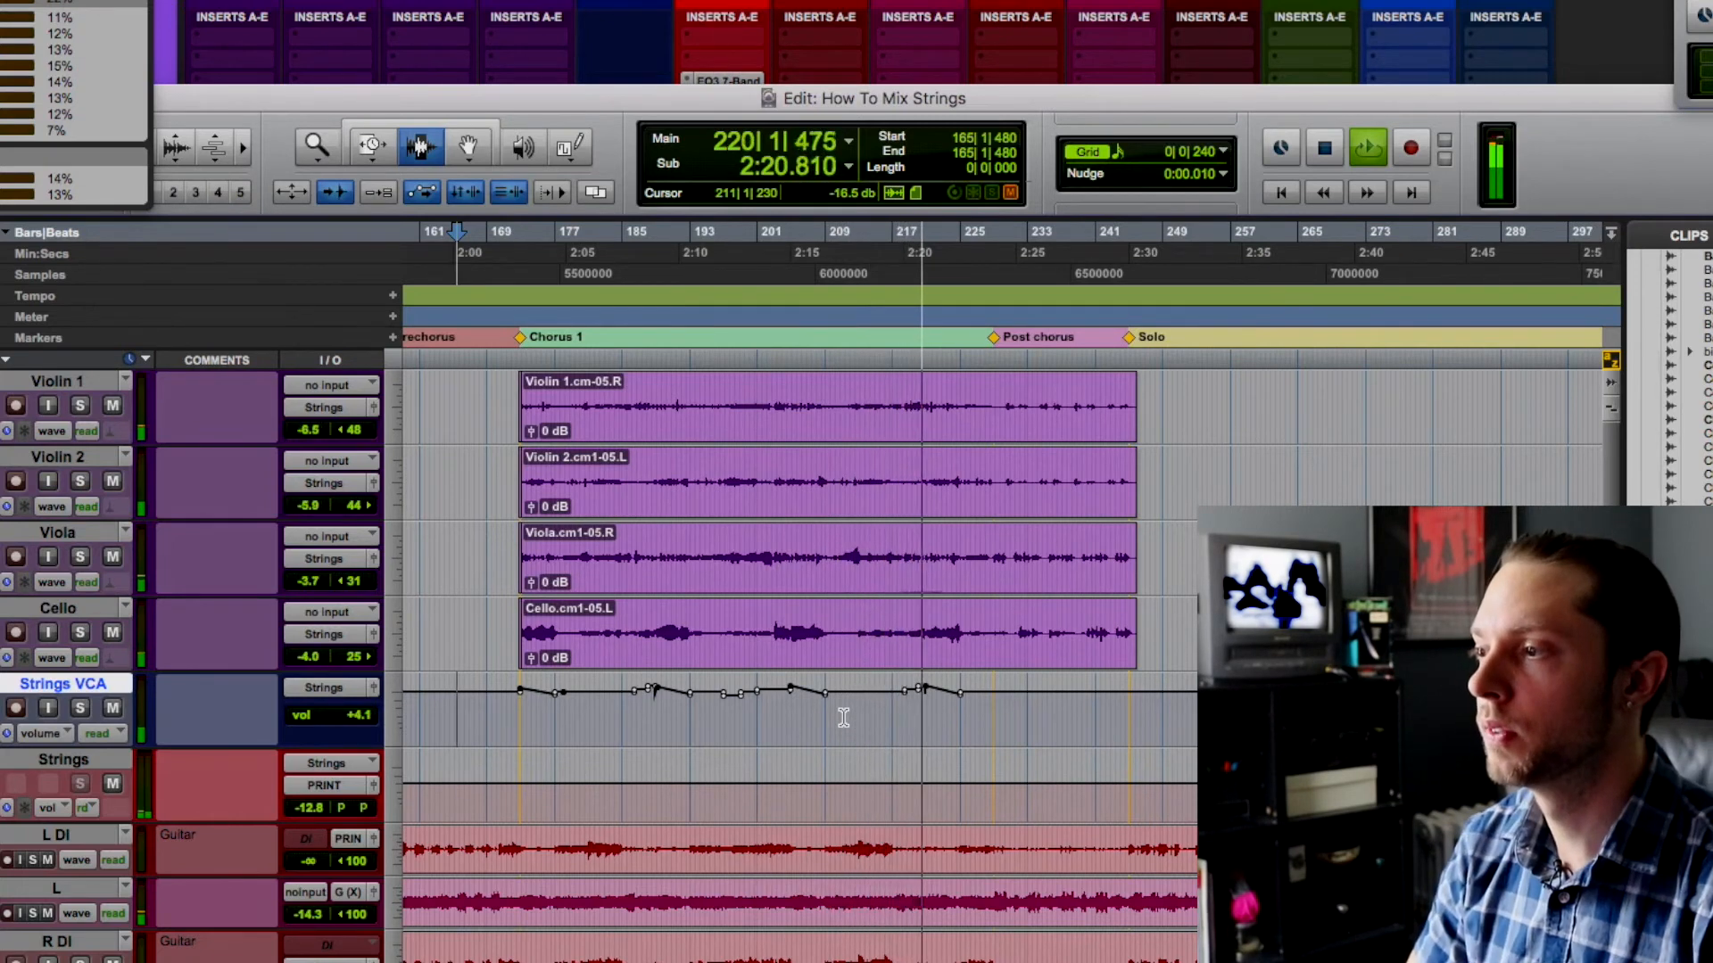
key("space")
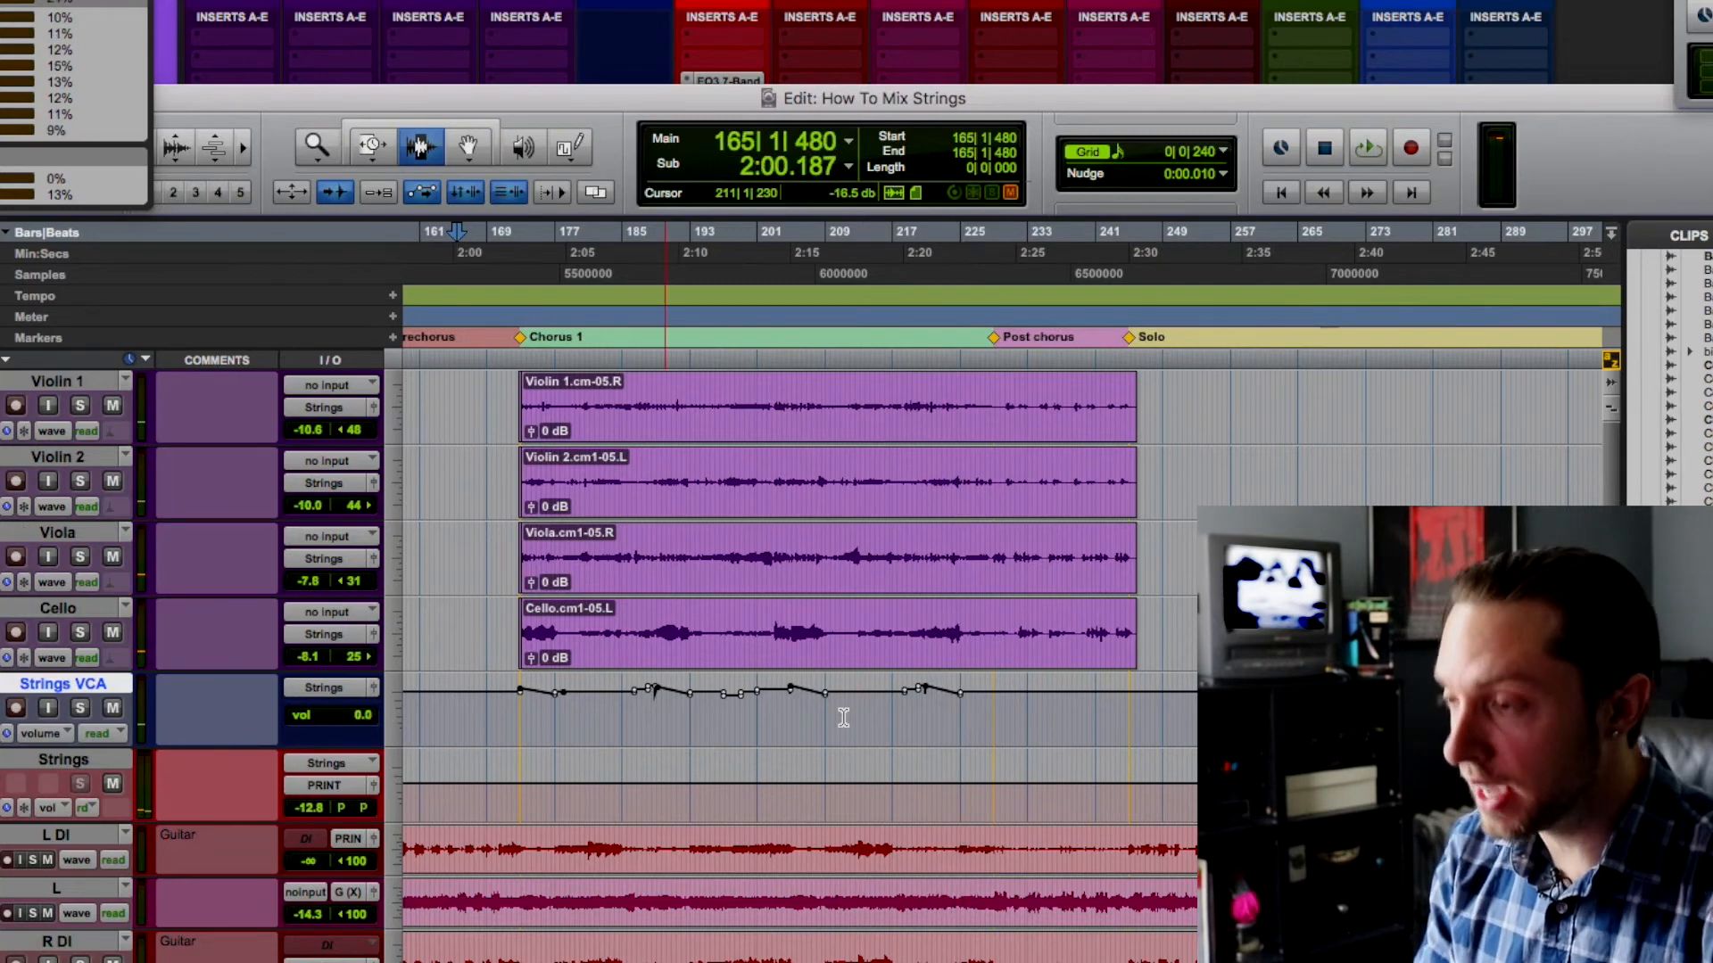
Step: Show the mixer, open the EQ3 7-Band on the Strings channel to review its curve, and close the plug-in
key("super+equal")
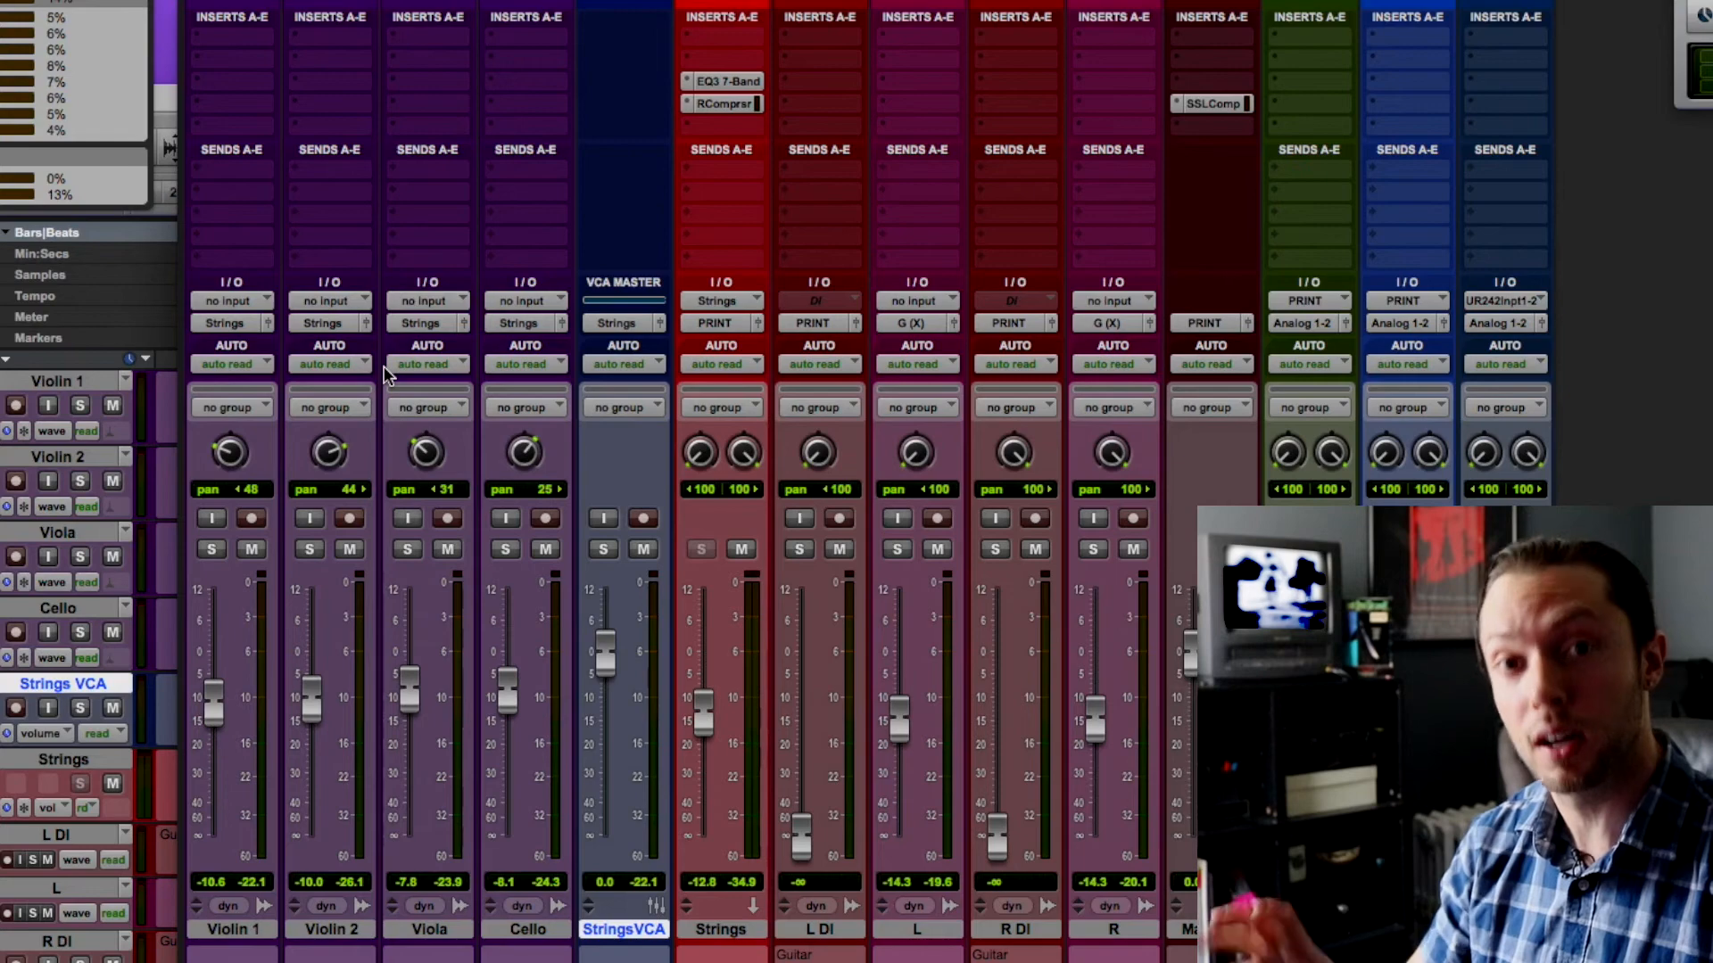
left_click(732, 83)
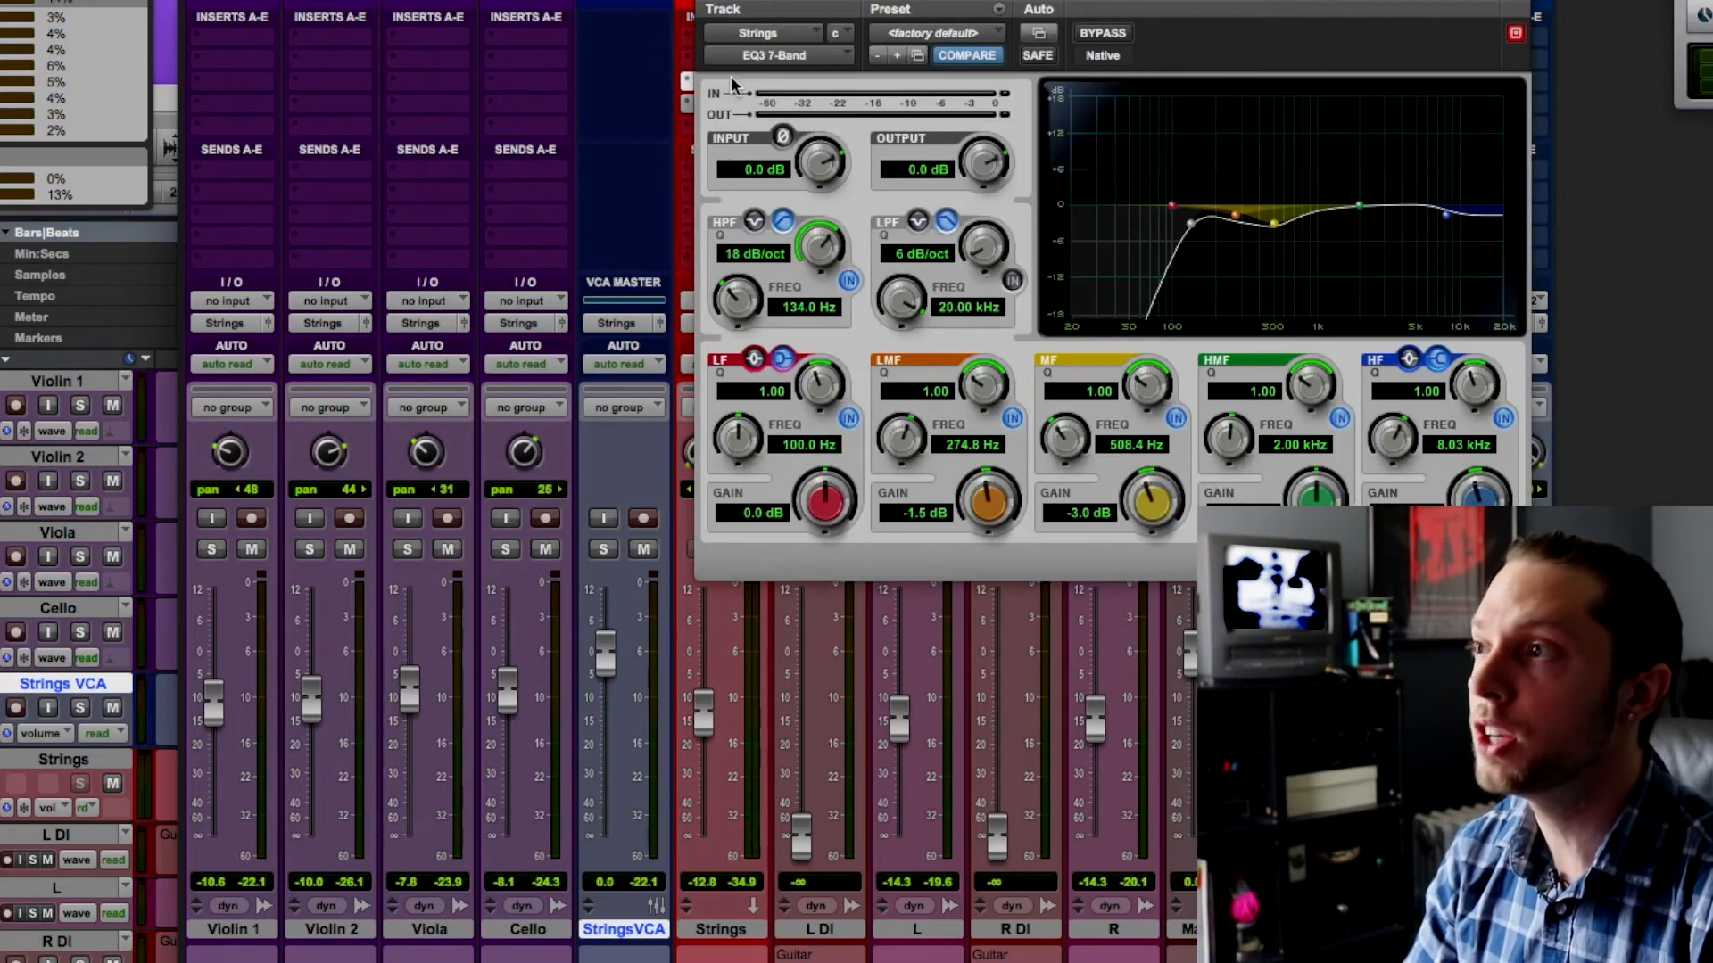
left_click(704, 3)
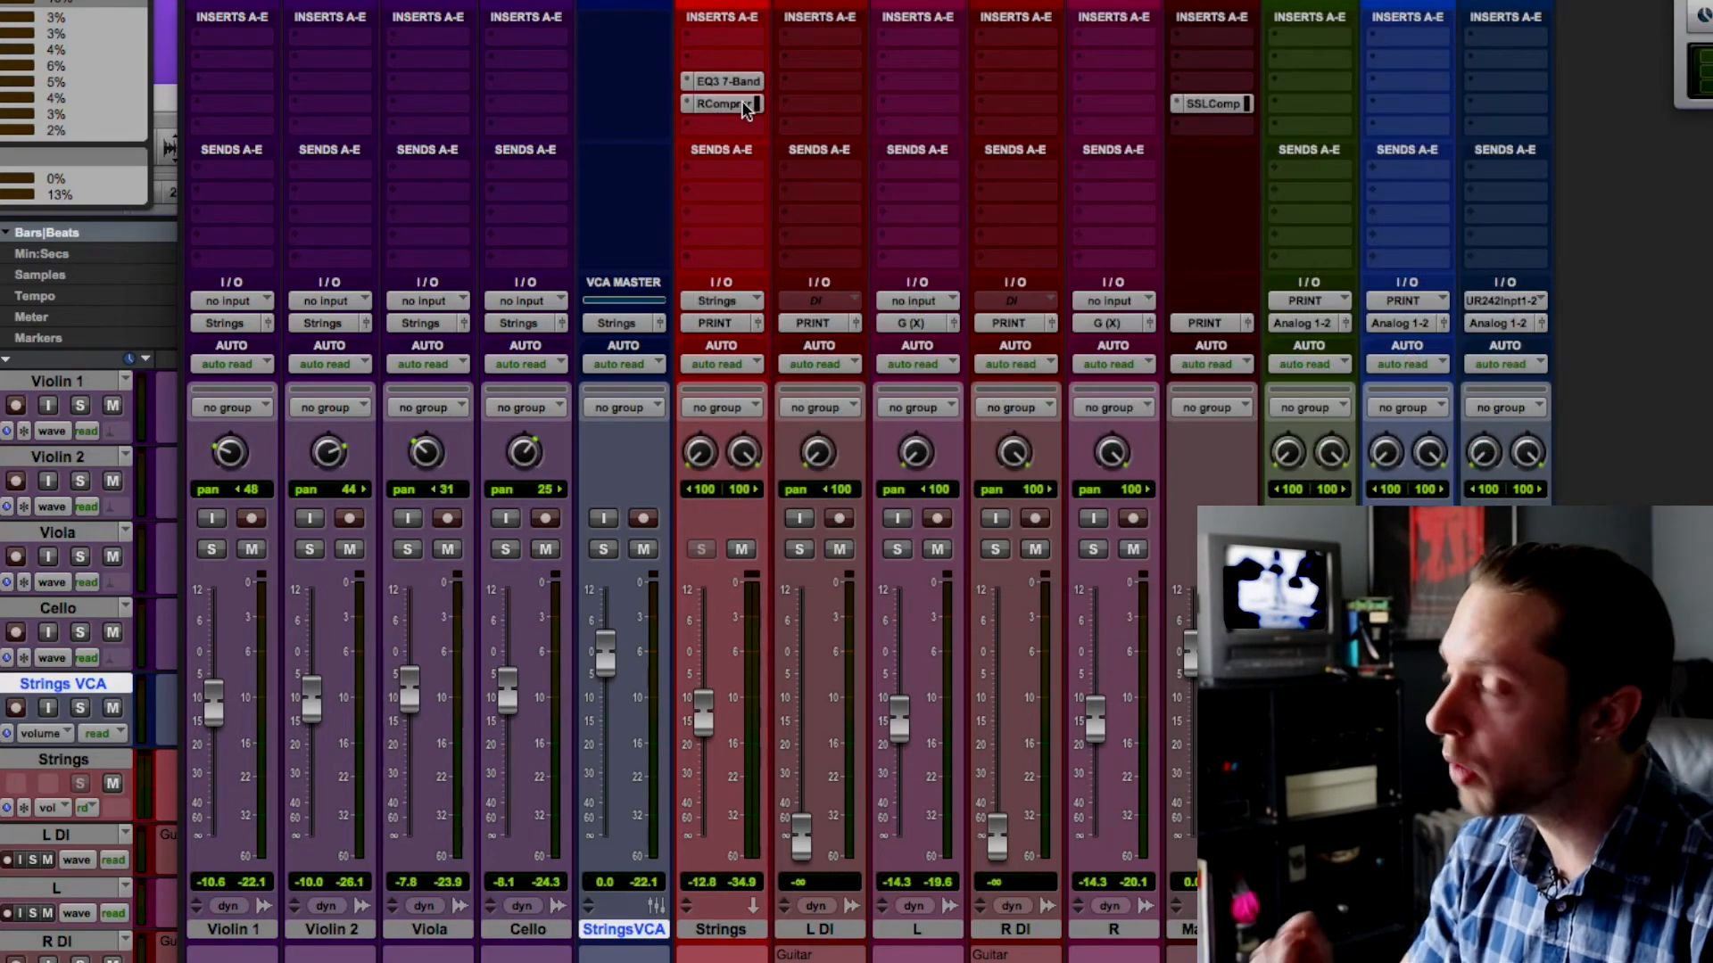
Step: Return to the edit window and select the Strings VCA volume automation across Chorus 1, from 173|1|240 to 229|1|480
key("super+equal")
left_click_drag(521, 707, 996, 716)
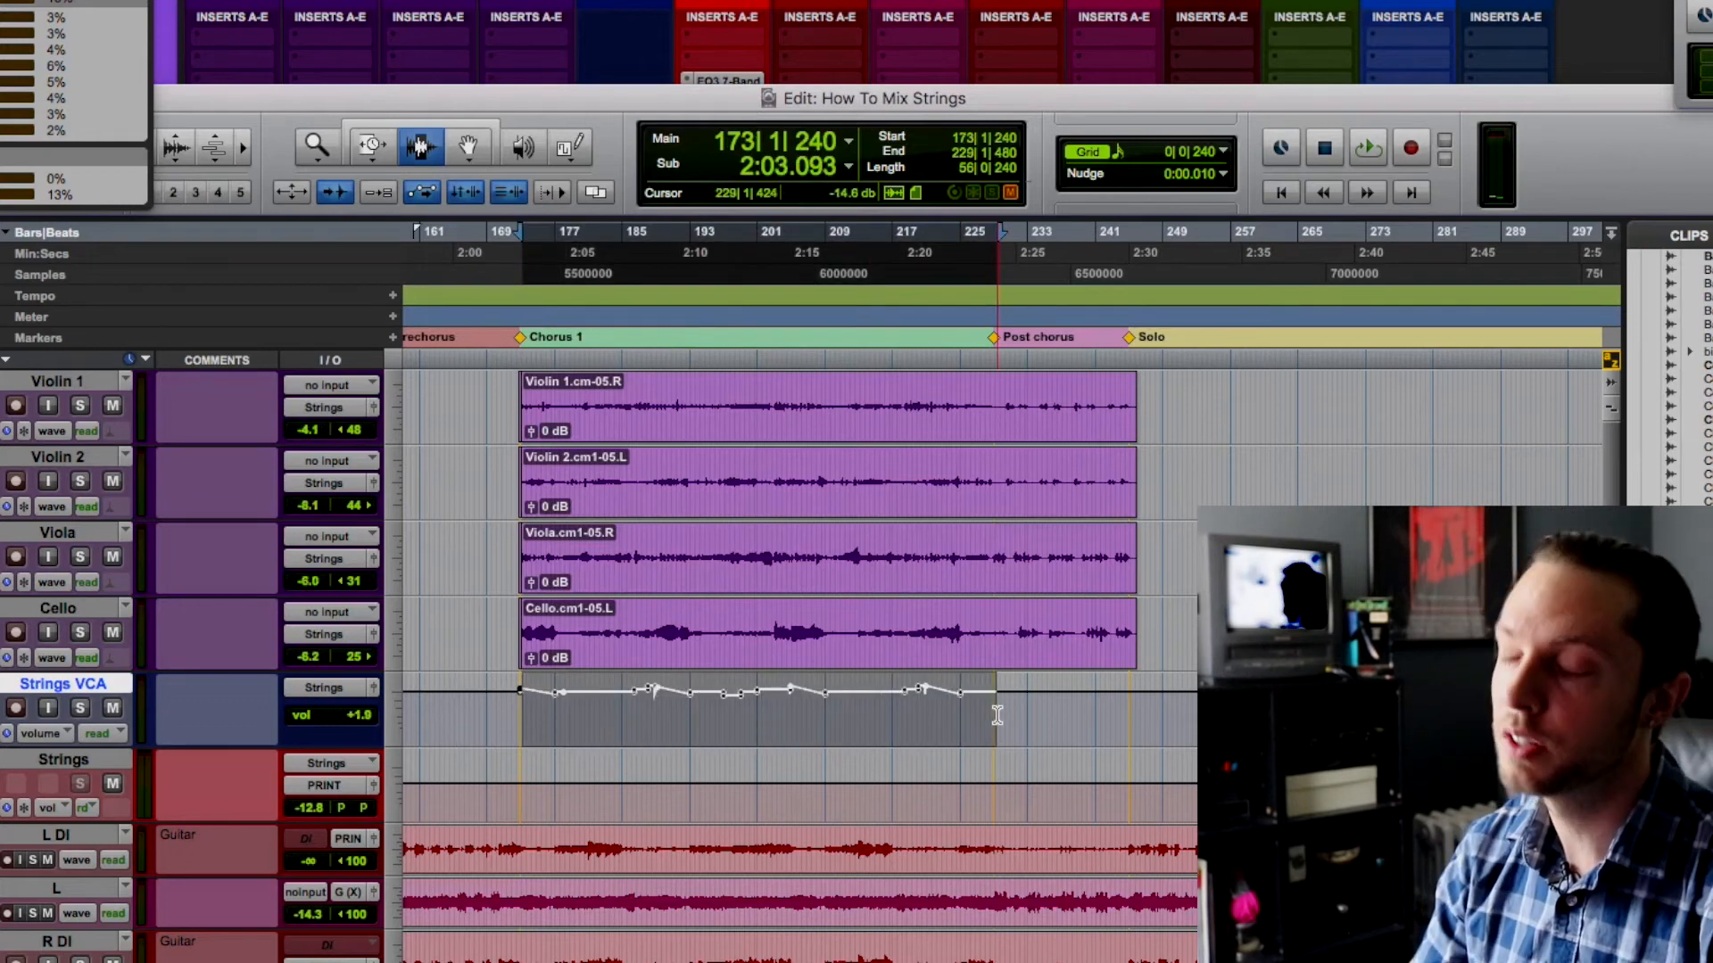